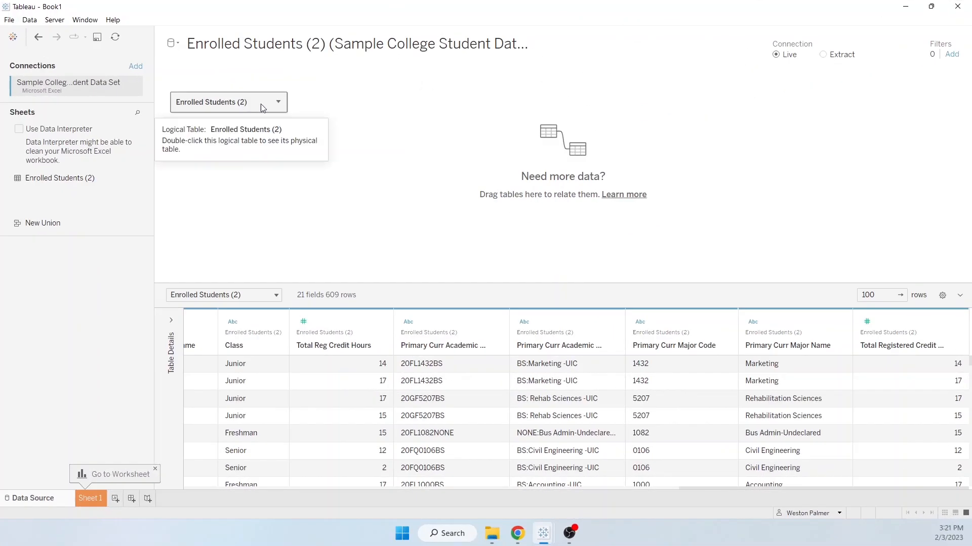
- Rename the Enrolled Students (2) table to Enrolled Students
{"action": "left_click", "coordinate": [278, 102]}
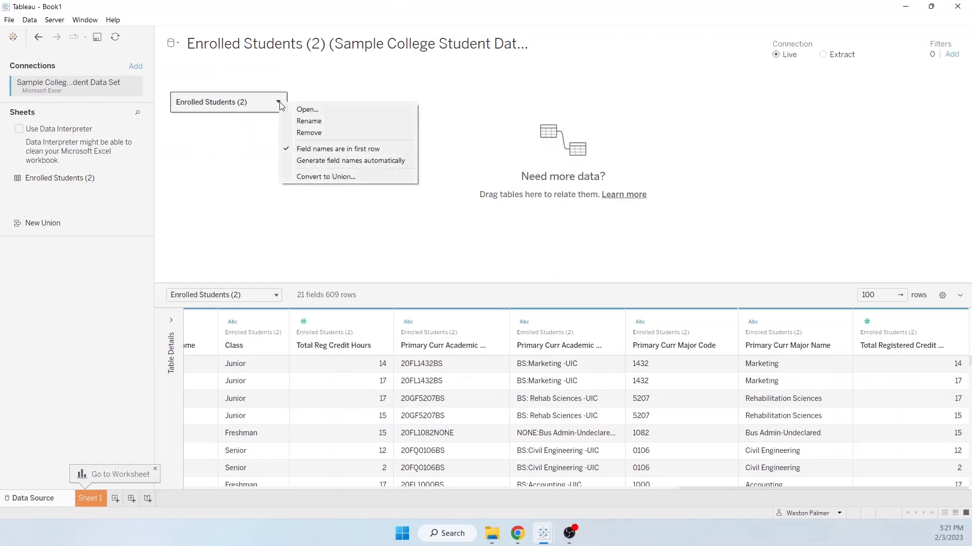
{"action": "left_click", "coordinate": [308, 121]}
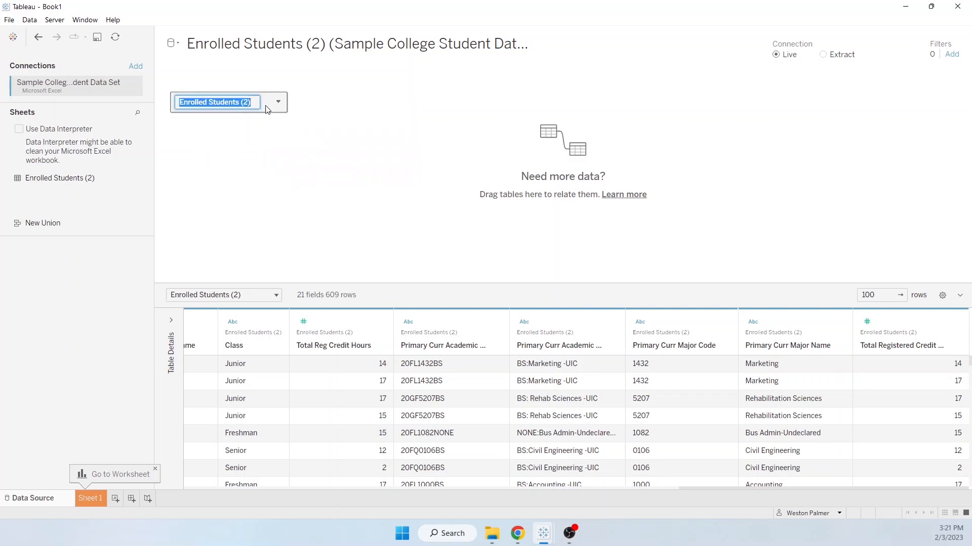
{"action": "left_click", "coordinate": [240, 102]}
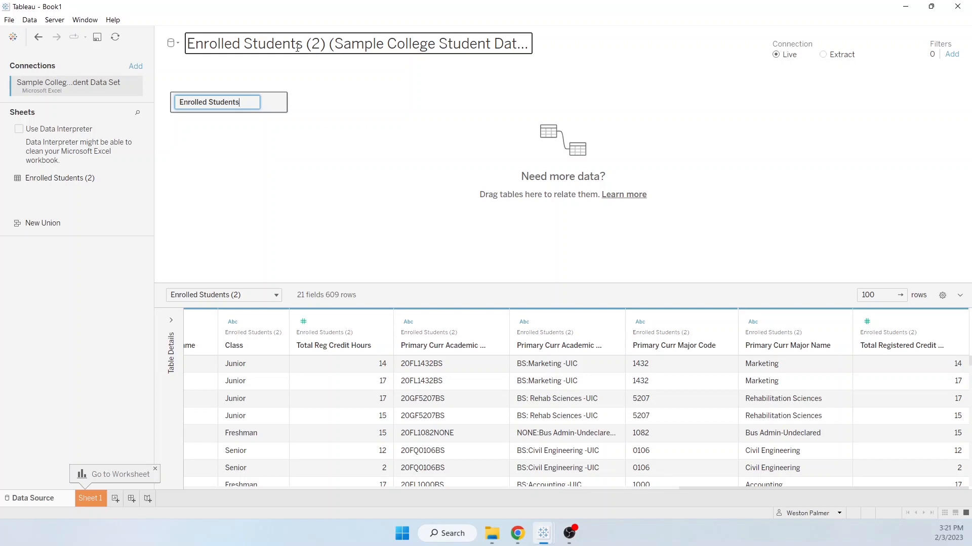
- Shorten the data source name to Sample College Student Data Set
{"action": "left_click", "coordinate": [319, 43]}
{"action": "left_click_drag", "start_coordinate": [314, 46], "coordinate": [153, 46]}
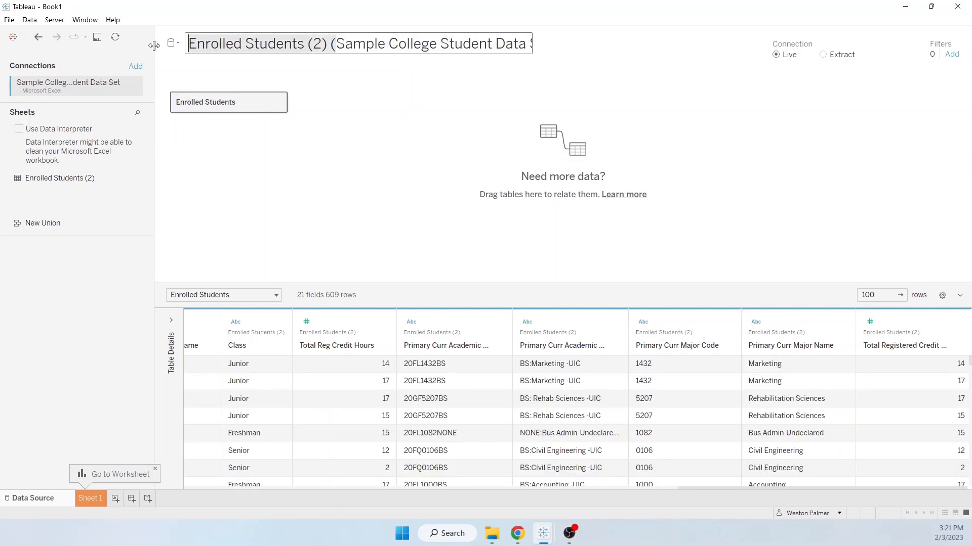
{"action": "key", "text": "BackSpace"}
{"action": "key", "text": "End"}
{"action": "key", "text": "BackSpace"}
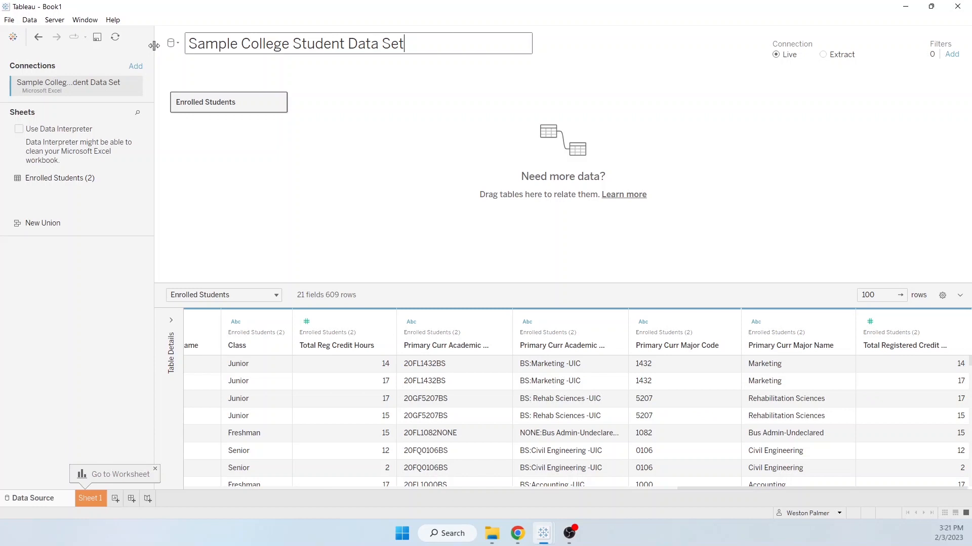
- On Sheet 1, chart Enrolled Students (Count) in rows against Race in columns and rename the sheet Race
{"action": "left_click", "coordinate": [90, 499]}
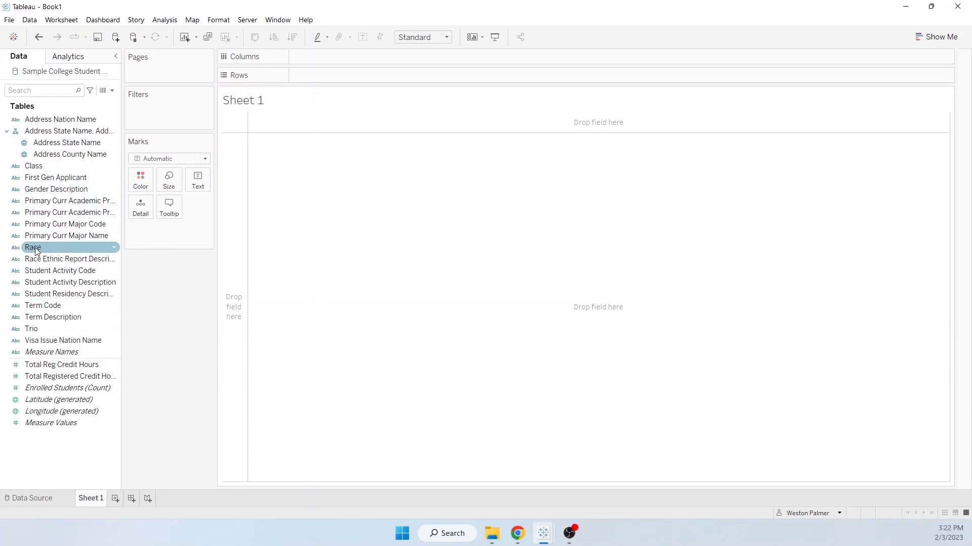
{"action": "left_click_drag", "start_coordinate": [36, 251], "coordinate": [323, 57]}
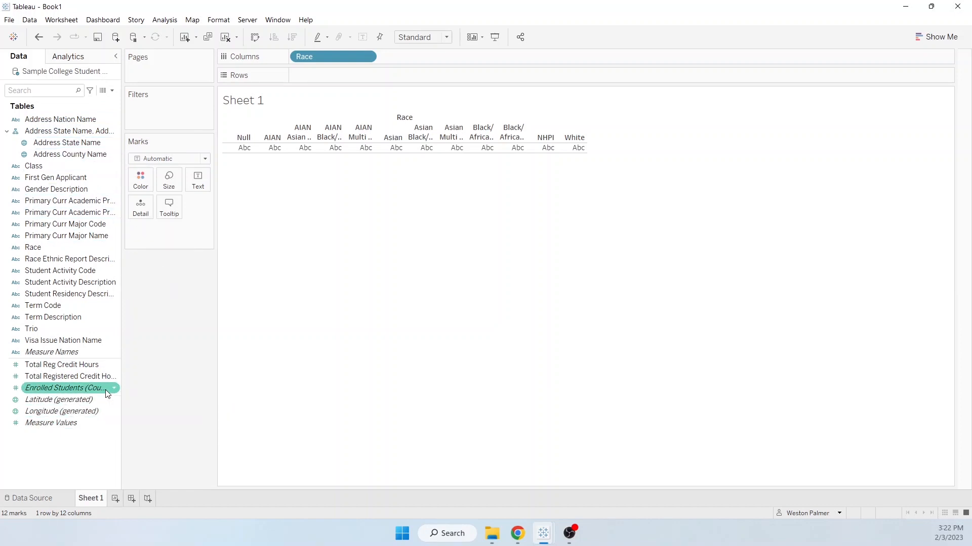
{"action": "left_click_drag", "start_coordinate": [107, 390], "coordinate": [367, 75]}
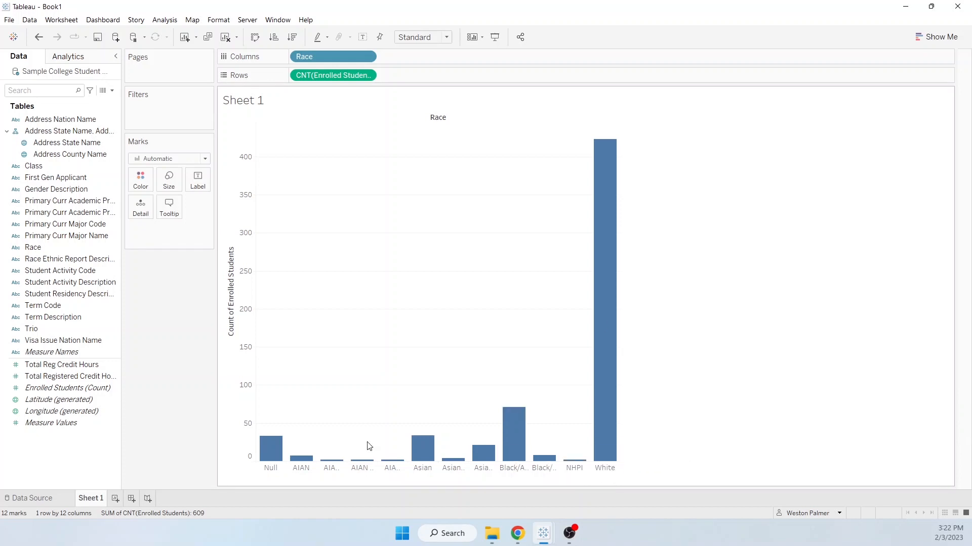
{"action": "double_click", "coordinate": [91, 501]}
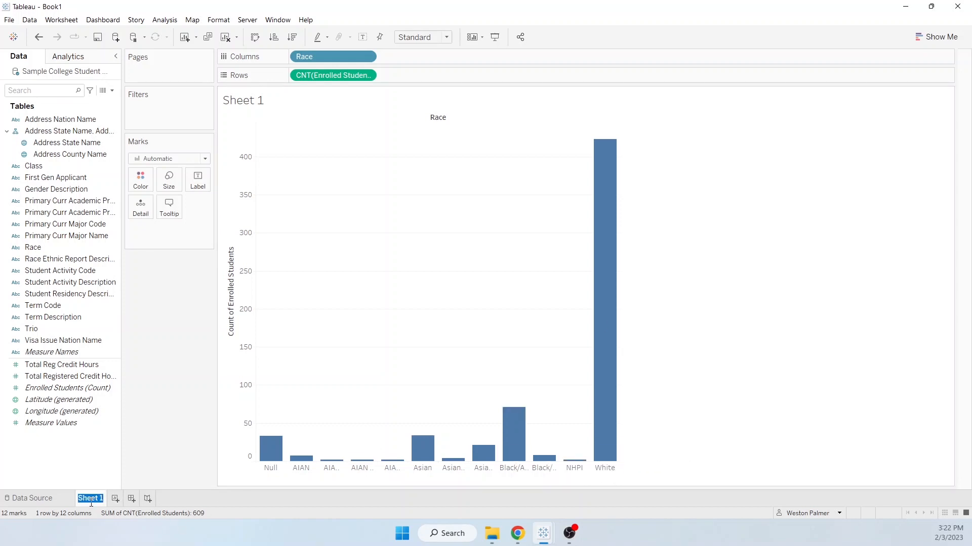
{"action": "type", "text": "Race"}
- Add a new worksheet and name it Gender
{"action": "left_click", "coordinate": [110, 503]}
{"action": "double_click", "coordinate": [109, 502]}
{"action": "type", "text": "Gender"}
{"action": "key", "text": "Return"}
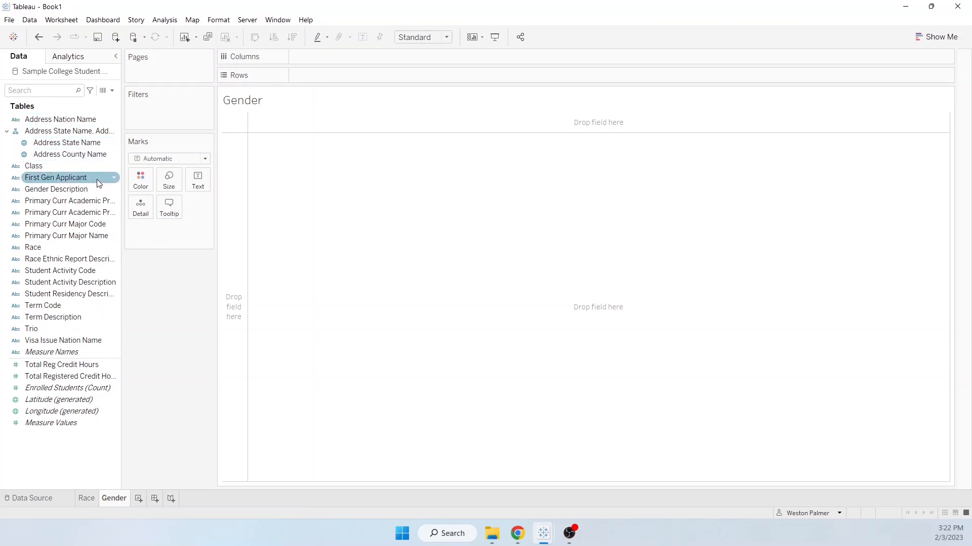
- Chart Enrolled Students (Count) in rows against Gender Description in columns on the Gender sheet
{"action": "left_click", "coordinate": [64, 191]}
{"action": "left_click_drag", "start_coordinate": [63, 193], "coordinate": [354, 57]}
{"action": "left_click_drag", "start_coordinate": [67, 388], "coordinate": [355, 75]}
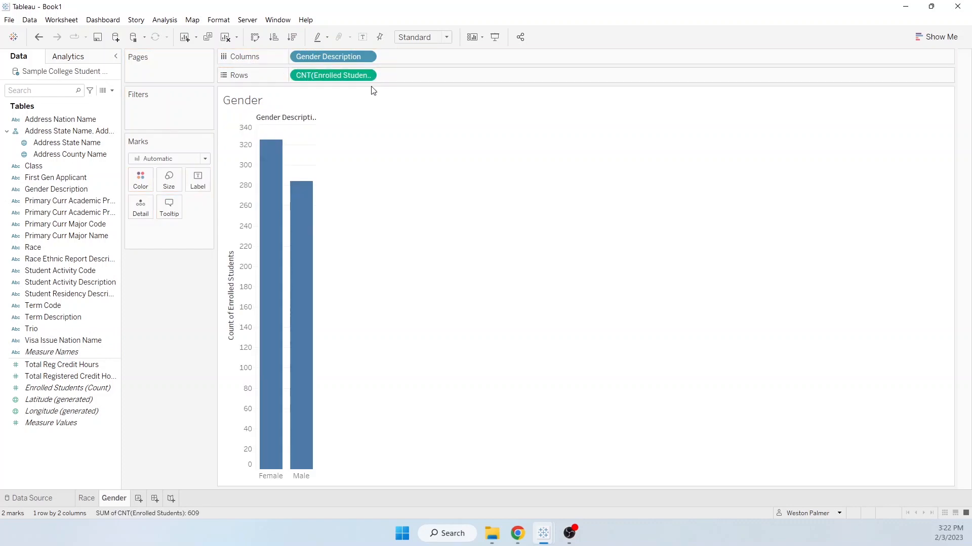
- On a new worksheet, chart Enrolled Students (Count) in rows against Student Activity Description in columns
{"action": "left_click", "coordinate": [138, 499]}
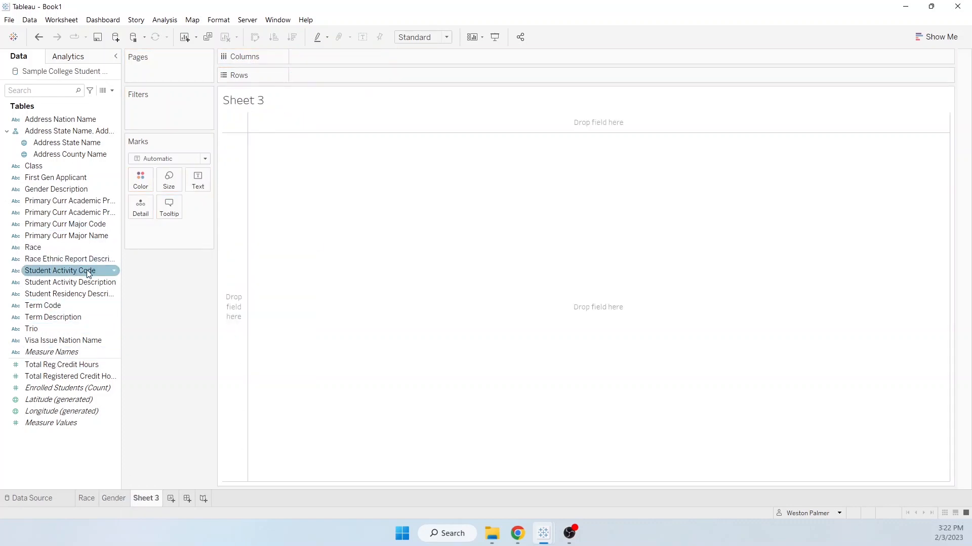
{"action": "left_click_drag", "start_coordinate": [87, 271], "coordinate": [409, 82]}
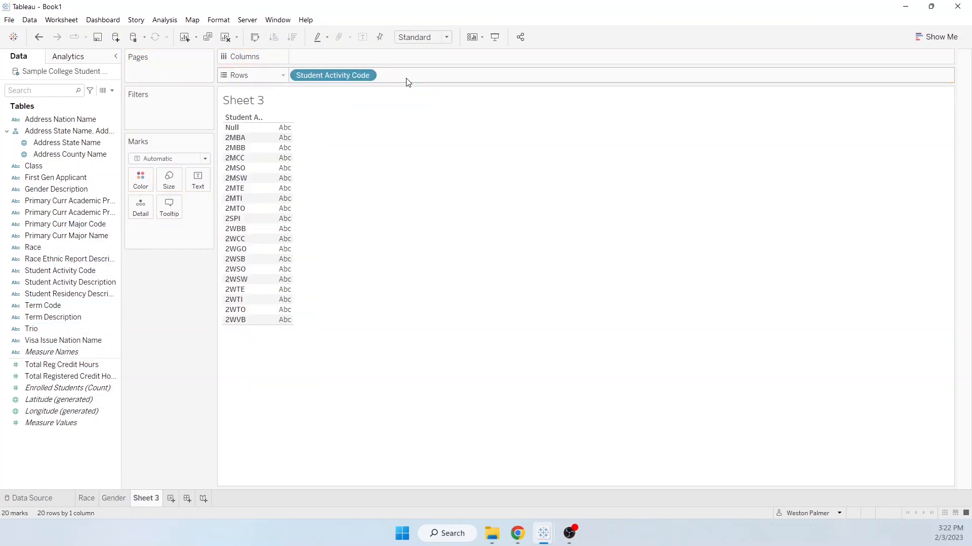
{"action": "left_click_drag", "start_coordinate": [323, 82], "coordinate": [165, 300]}
{"action": "left_click_drag", "start_coordinate": [50, 283], "coordinate": [366, 56]}
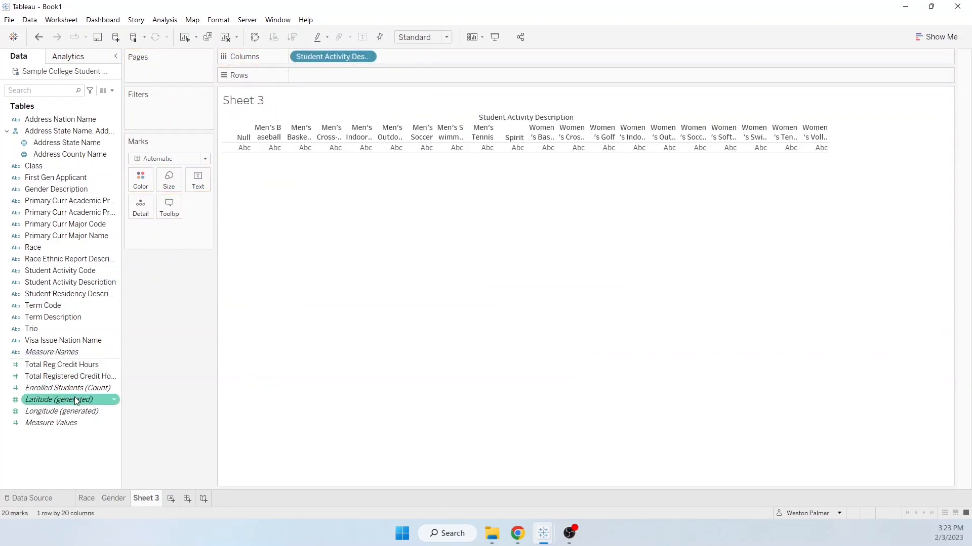
{"action": "left_click_drag", "start_coordinate": [72, 389], "coordinate": [370, 84]}
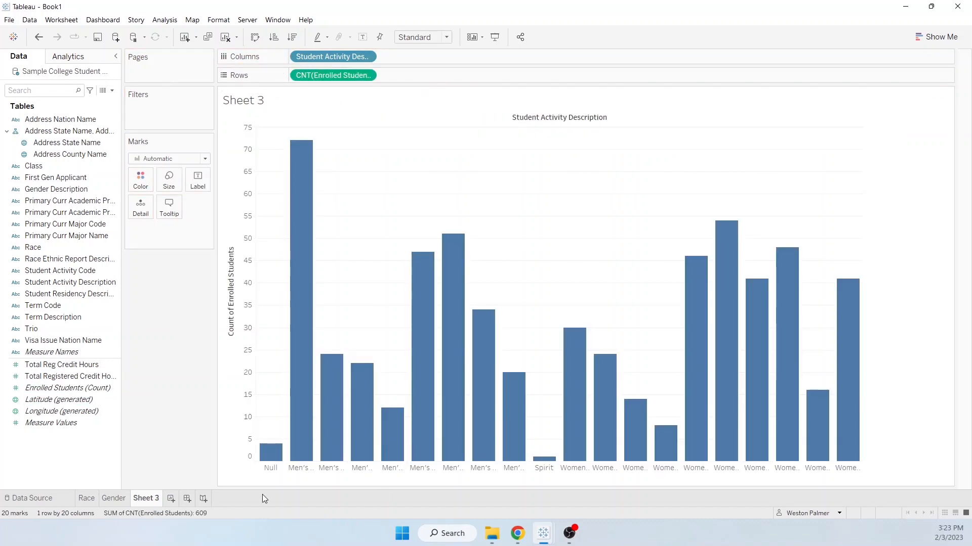
- Rename the student activity worksheet Activity
{"action": "left_click_drag", "start_coordinate": [283, 452], "coordinate": [268, 429]}
{"action": "double_click", "coordinate": [153, 502]}
{"action": "type", "text": "Activity"}
- On a new worksheet, chart Enrolled Students (Count) in rows against Class in columns
{"action": "left_click", "coordinate": [171, 500]}
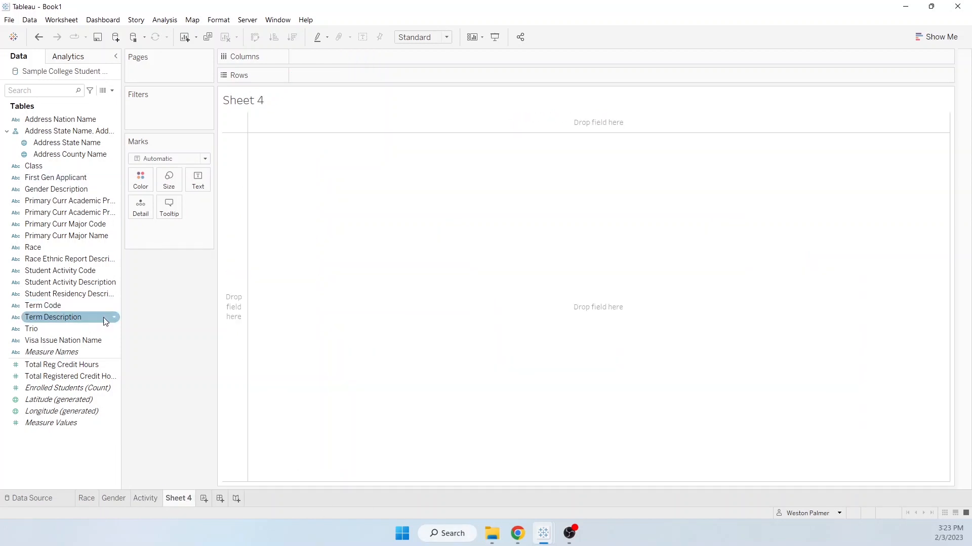
{"action": "left_click_drag", "start_coordinate": [33, 165], "coordinate": [349, 56]}
{"action": "left_click_drag", "start_coordinate": [68, 388], "coordinate": [399, 77]}
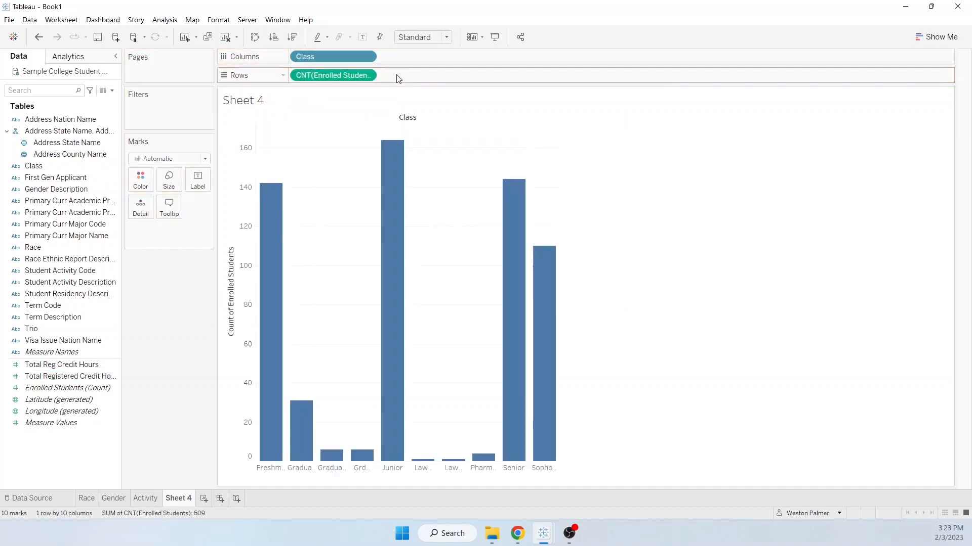
- Enlarge the Class label area and widen the chart's columns so the class names fit
{"action": "left_click", "coordinate": [301, 456]}
{"action": "left_click_drag", "start_coordinate": [302, 461], "coordinate": [303, 452]}
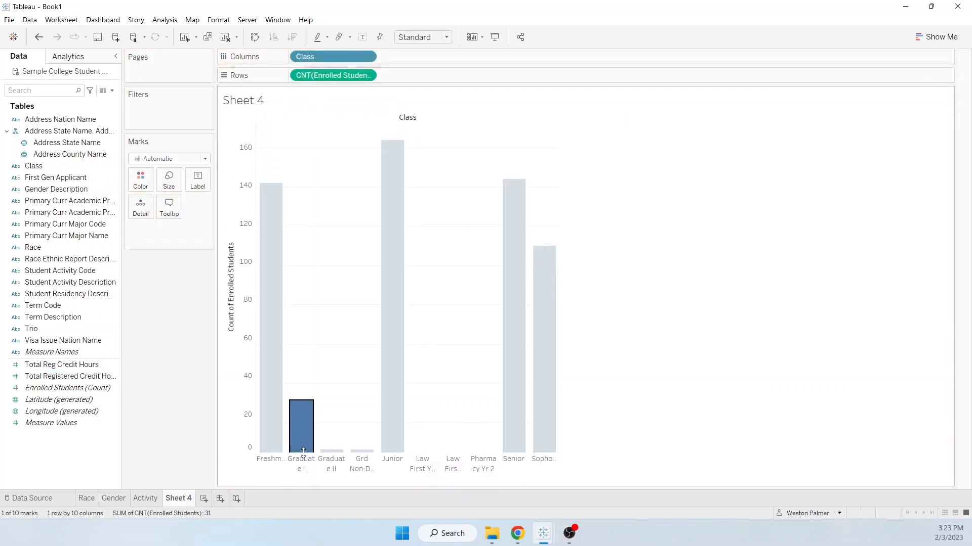
{"action": "left_click_drag", "start_coordinate": [559, 462], "coordinate": [579, 462]}
{"action": "left_click", "coordinate": [313, 506]}
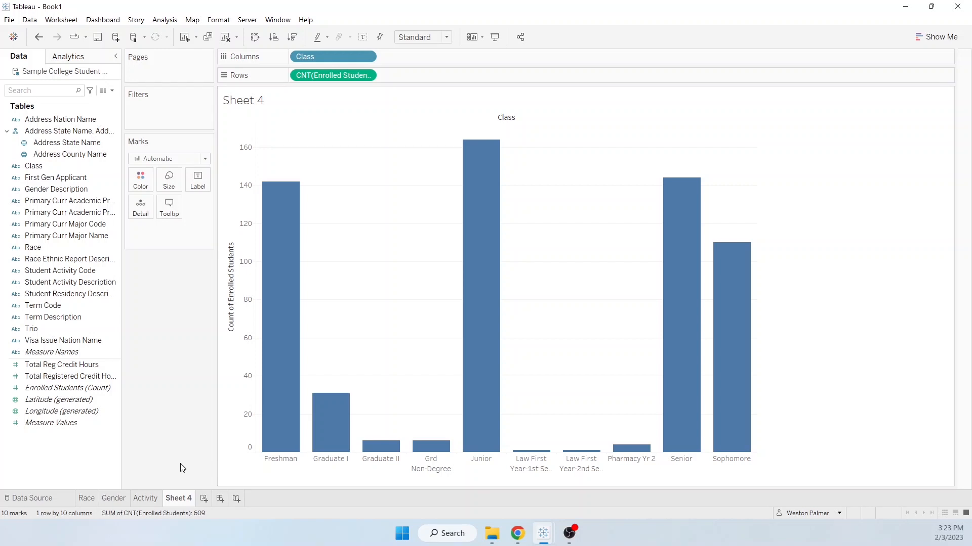
- Set the default sort of the Class field to Manual and place Junior directly after Freshman
{"action": "left_click", "coordinate": [113, 169]}
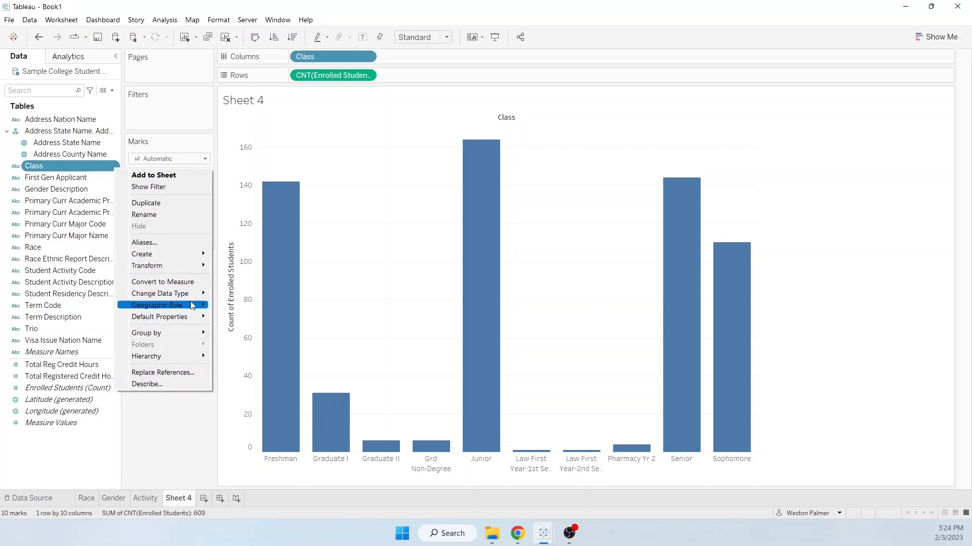
{"action": "mouse_move", "coordinate": [197, 321]}
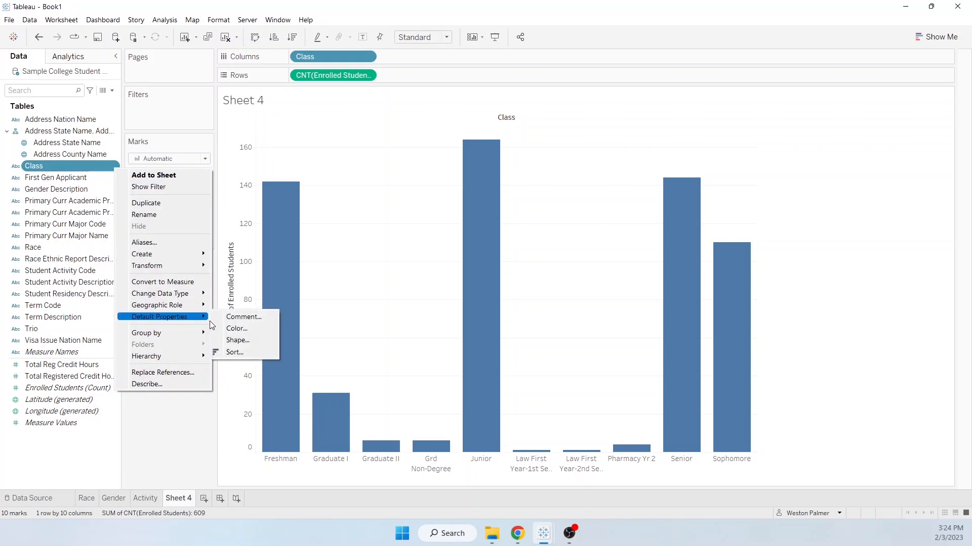
{"action": "left_click", "coordinate": [244, 353]}
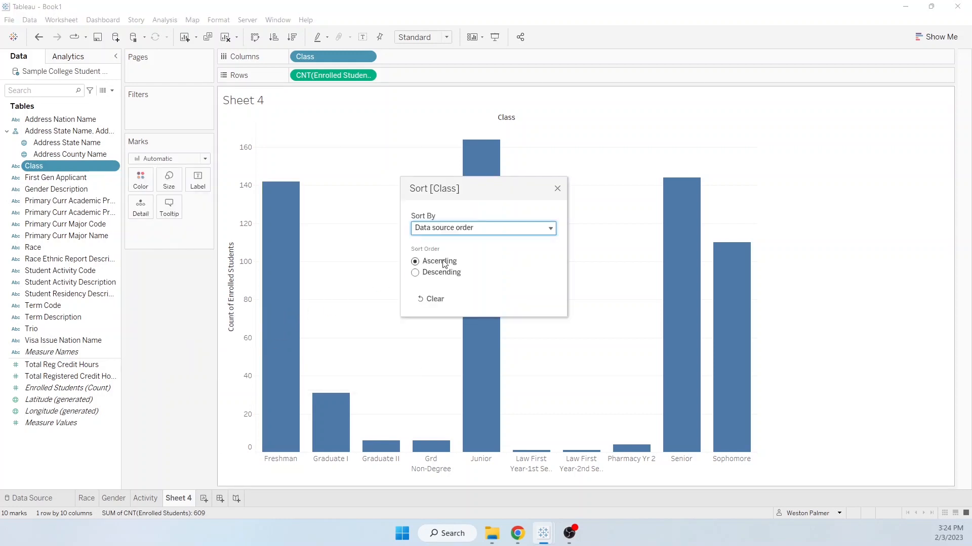
{"action": "left_click", "coordinate": [556, 231]}
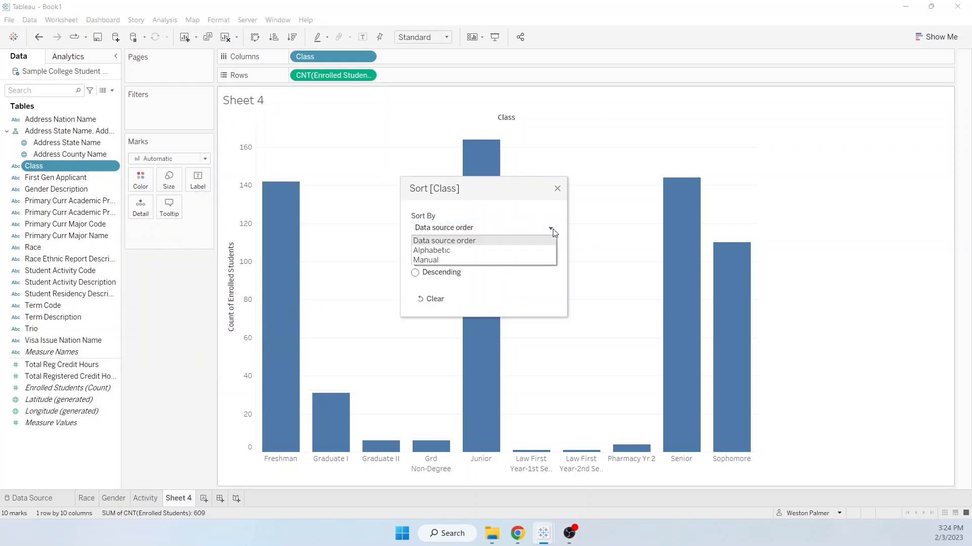
{"action": "left_click", "coordinate": [481, 260]}
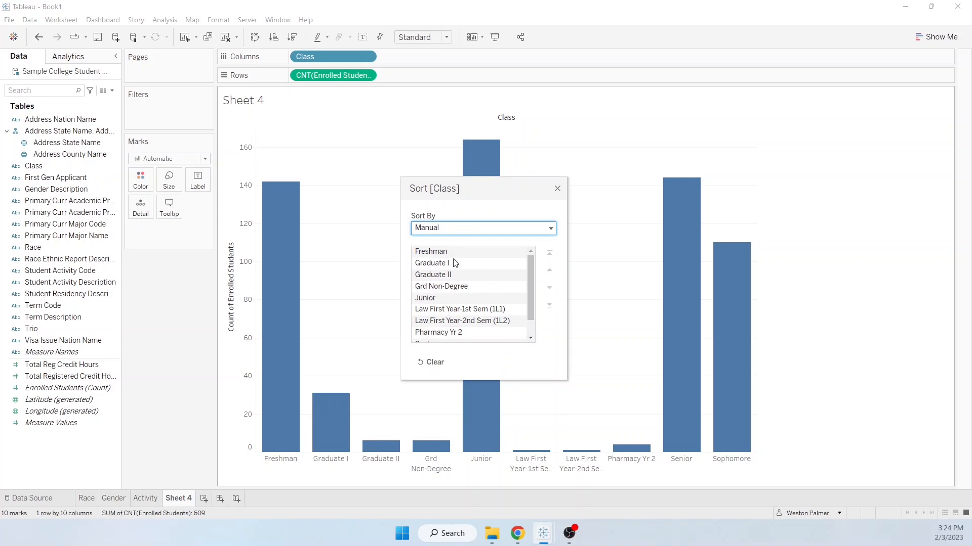
{"action": "left_click_drag", "start_coordinate": [444, 299], "coordinate": [452, 257]}
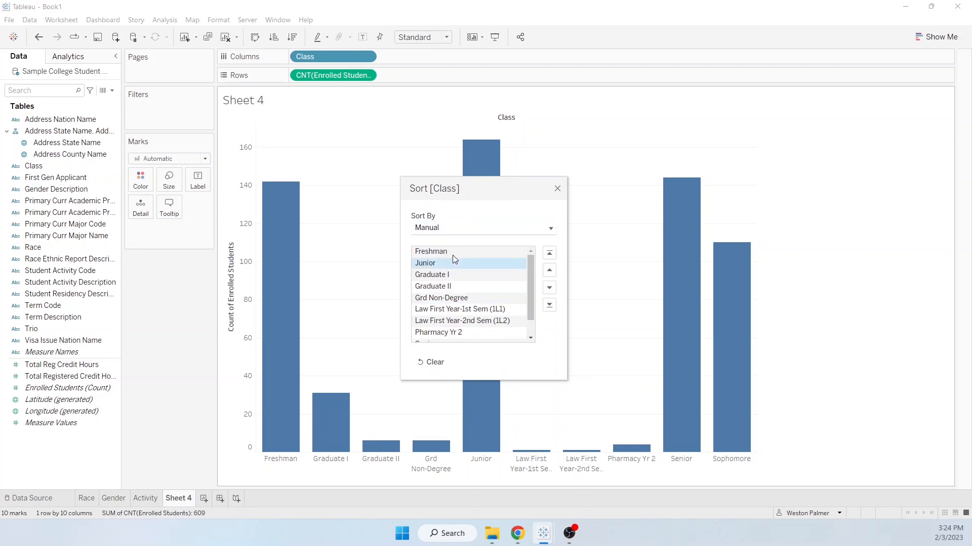
- In the manual Class order, place Sophomore between Freshman and Junior, and Senior directly after Junior
{"action": "scroll", "coordinate": [466, 329], "scroll_direction": "down", "scroll_amount": 1}
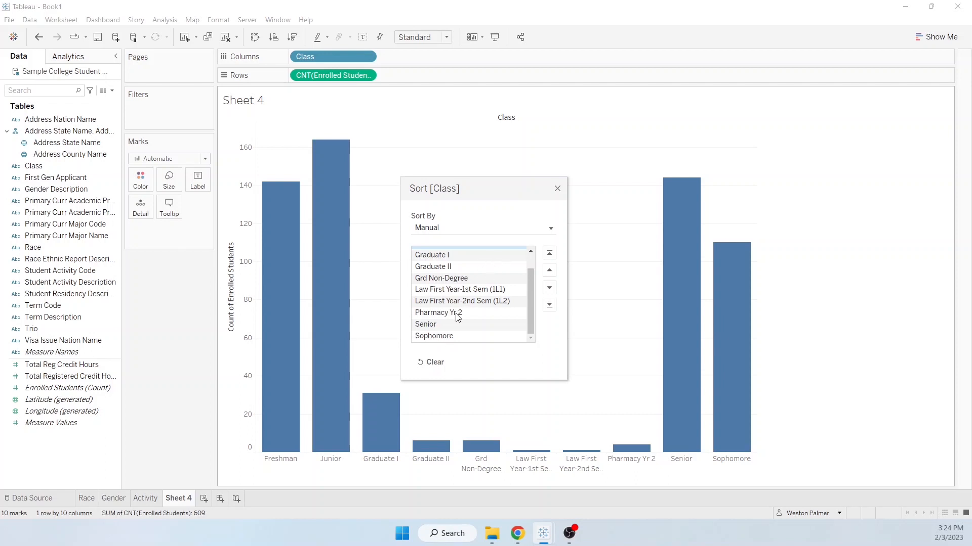
{"action": "left_click", "coordinate": [453, 336]}
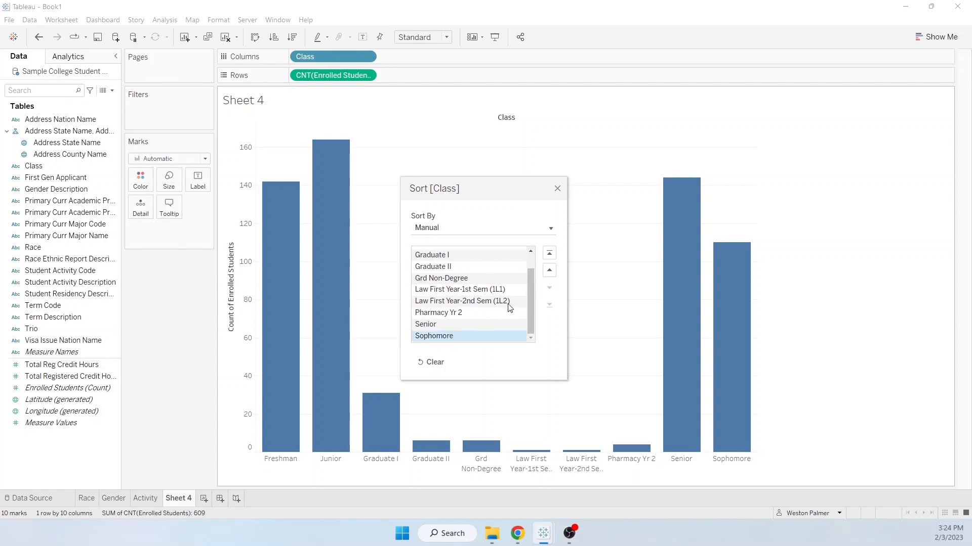
{"action": "left_click", "coordinate": [550, 254]}
{"action": "left_click_drag", "start_coordinate": [472, 252], "coordinate": [471, 274]}
{"action": "left_click_drag", "start_coordinate": [530, 281], "coordinate": [531, 311]}
{"action": "left_click", "coordinate": [440, 336]}
{"action": "left_click", "coordinate": [550, 253]}
{"action": "left_click_drag", "start_coordinate": [436, 252], "coordinate": [446, 292]}
- Move Grd Non-Degree directly after Senior in the Class order and close the sort settings
{"action": "left_click_drag", "start_coordinate": [529, 285], "coordinate": [526, 320]}
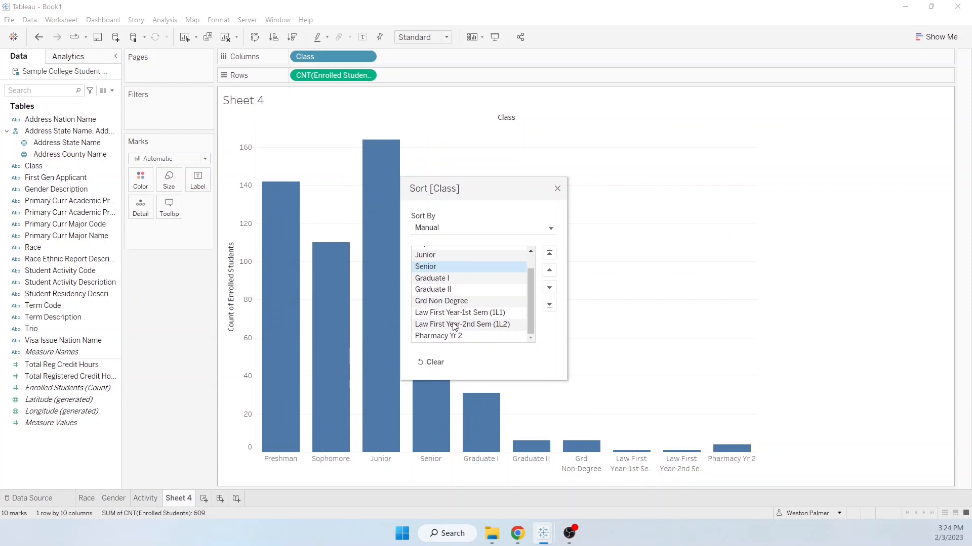
{"action": "left_click_drag", "start_coordinate": [440, 307], "coordinate": [440, 273]}
{"action": "left_click", "coordinate": [557, 189]}
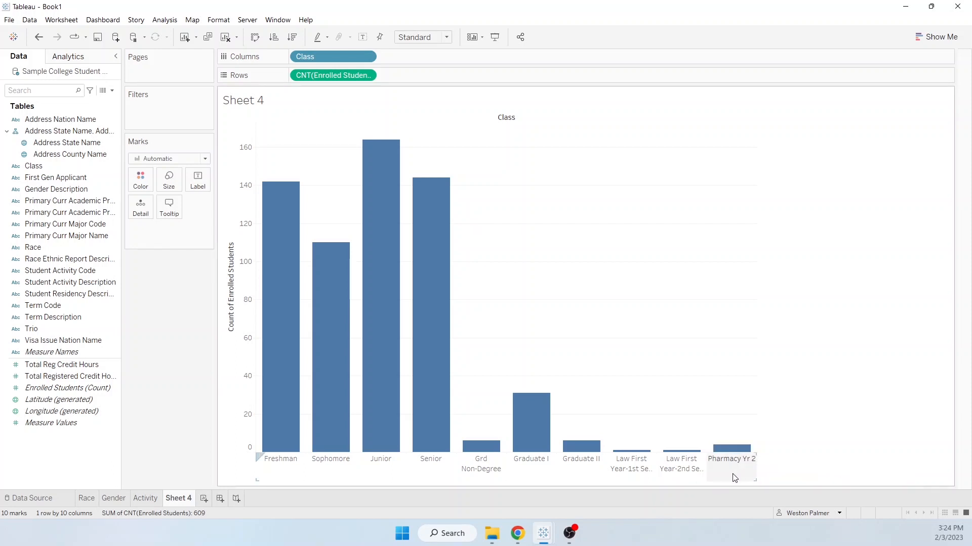
- Rename Sheet 4 to Class
{"action": "double_click", "coordinate": [180, 498]}
{"action": "type", "text": "Close"}
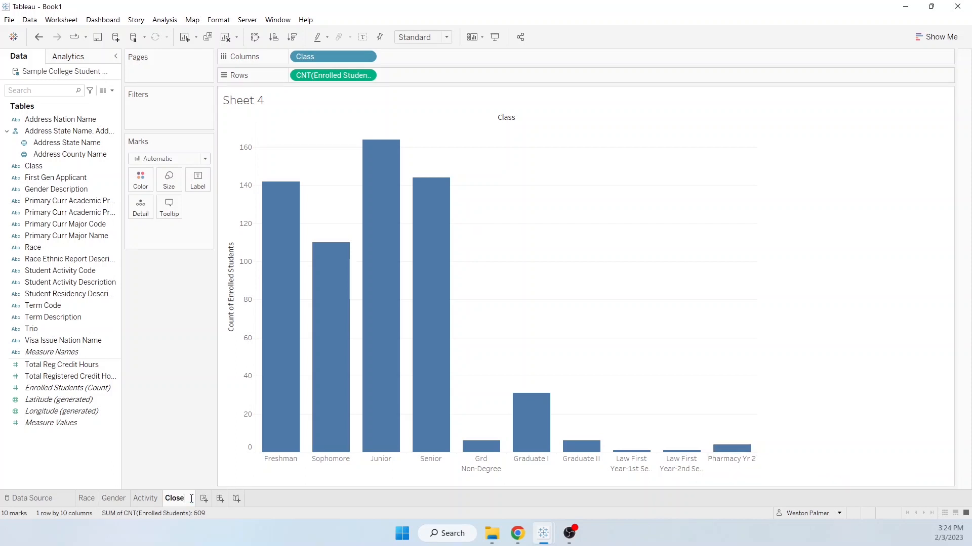
{"action": "type", "text": "s"}
- On a new worksheet, place Total Reg Credit Hours in columns as a continuous dimension
{"action": "left_click", "coordinate": [204, 499]}
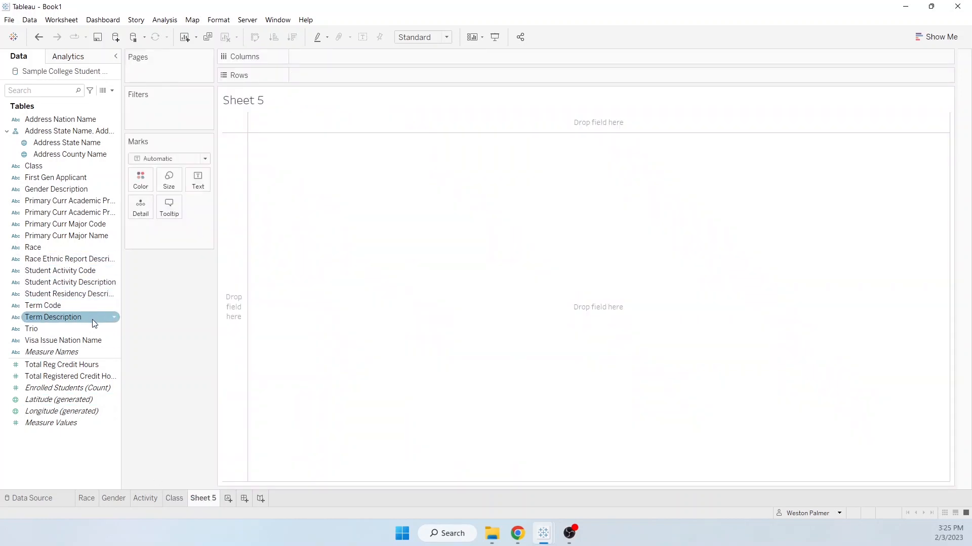
{"action": "left_click_drag", "start_coordinate": [84, 367], "coordinate": [378, 53]}
{"action": "left_click", "coordinate": [367, 56]}
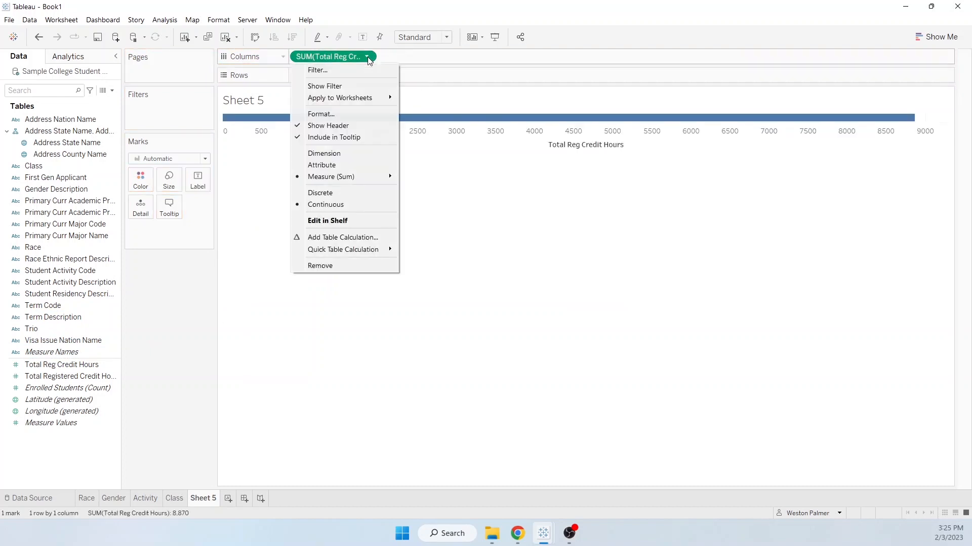
{"action": "left_click", "coordinate": [336, 201]}
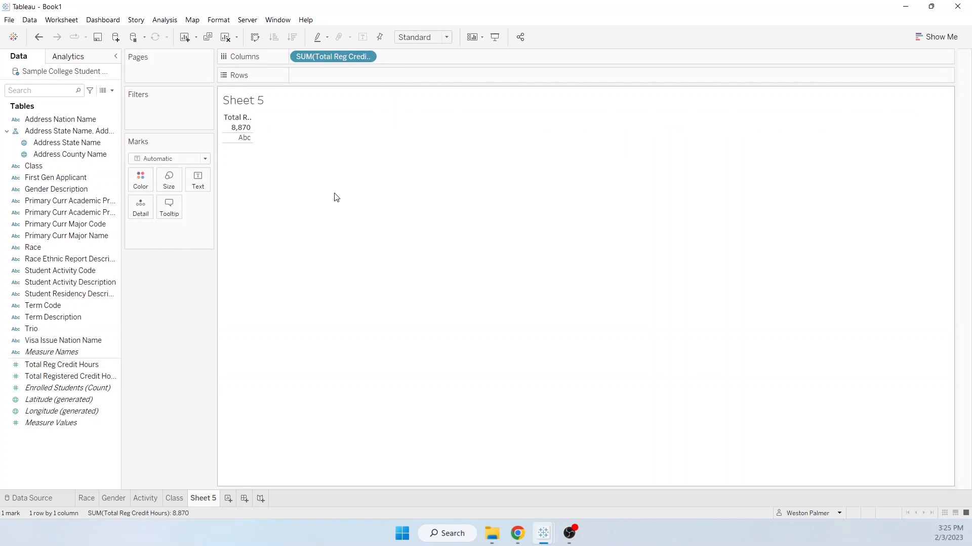
{"action": "left_click", "coordinate": [371, 58]}
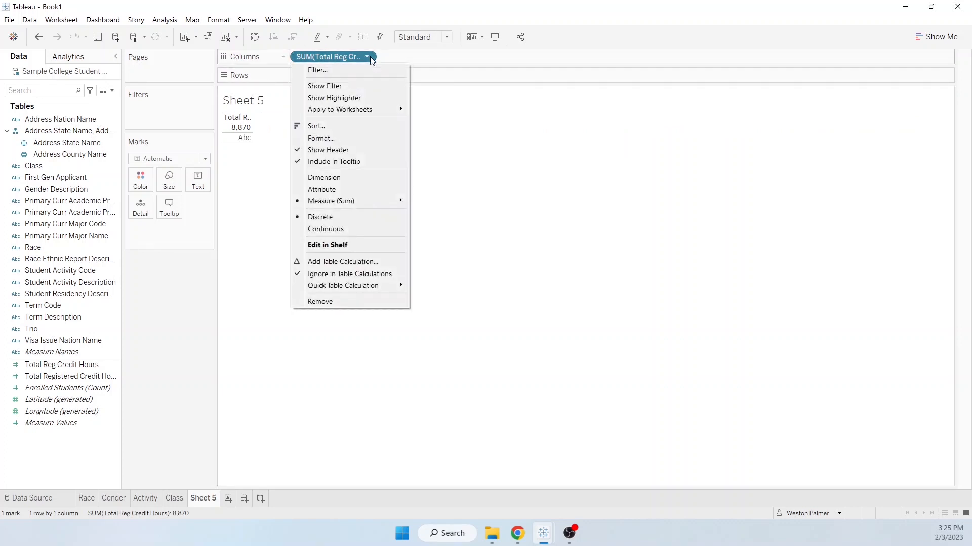
{"action": "left_click", "coordinate": [360, 190]}
{"action": "left_click", "coordinate": [368, 58]}
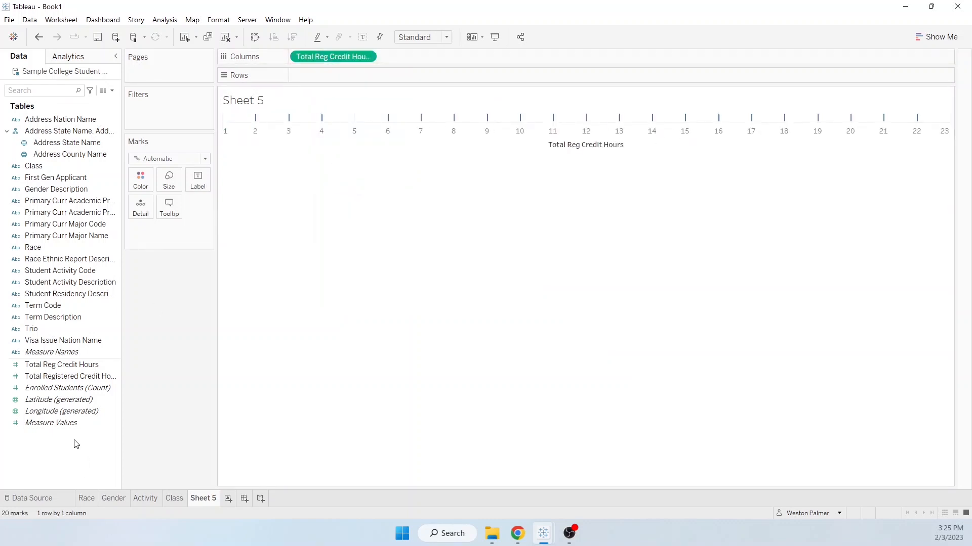
- Add Enrolled Students (Count) to rows and make Total Reg Credit Hours discrete
{"action": "left_click_drag", "start_coordinate": [68, 387], "coordinate": [334, 81]}
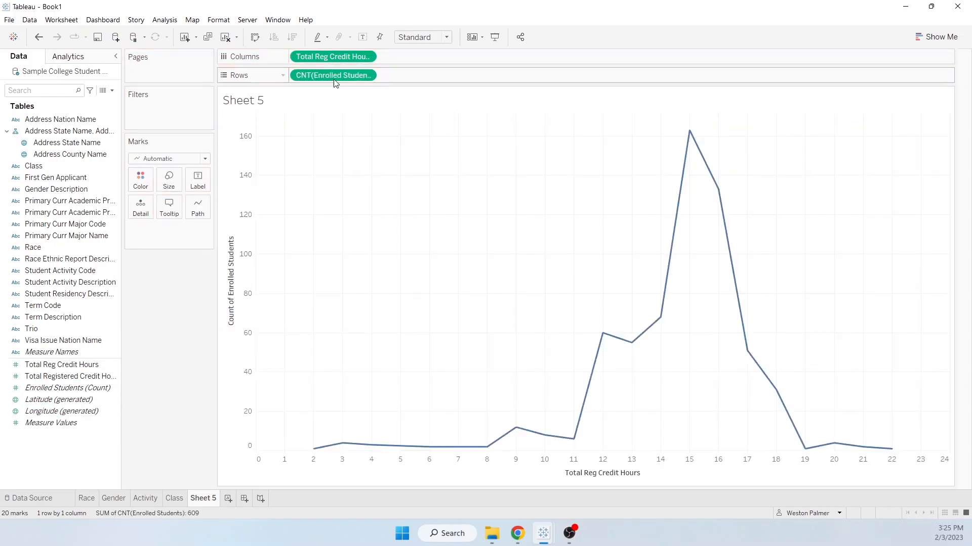
{"action": "left_click", "coordinate": [366, 57]}
{"action": "left_click", "coordinate": [367, 203]}
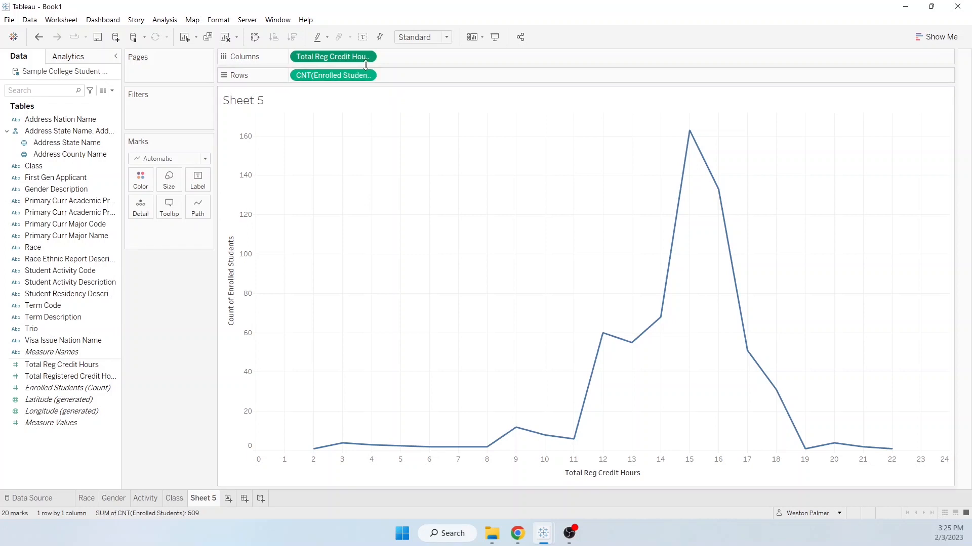
{"action": "left_click", "coordinate": [371, 57]}
{"action": "left_click", "coordinate": [348, 193]}
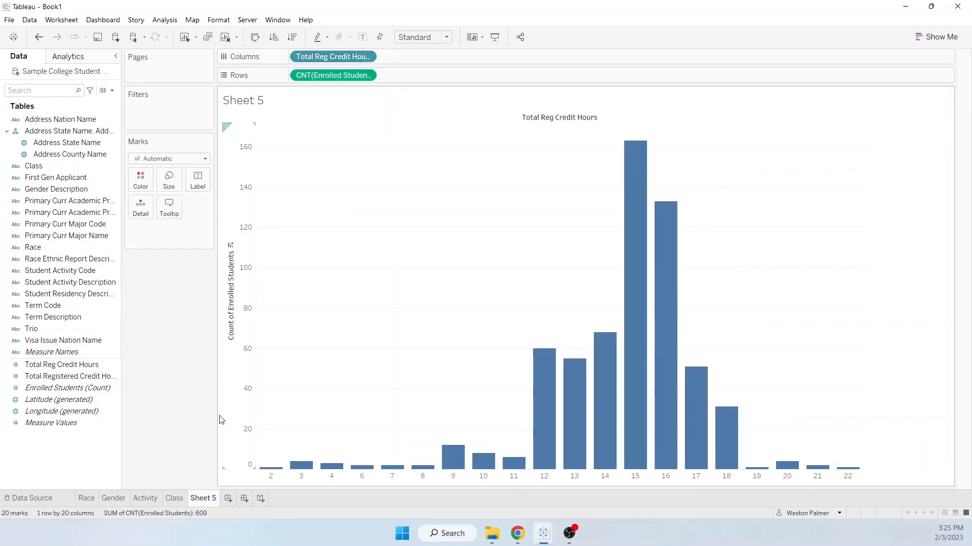
- Rename Sheet 5 as Credit Hours
{"action": "double_click", "coordinate": [191, 500]}
{"action": "type", "text": "Credit Hours"}
{"action": "key", "text": "Return"}
- On a new worksheet, chart Enrolled Students (Count) in rows against First Gen Applicant in columns, and name the sheet First Gen
{"action": "left_click", "coordinate": [247, 498]}
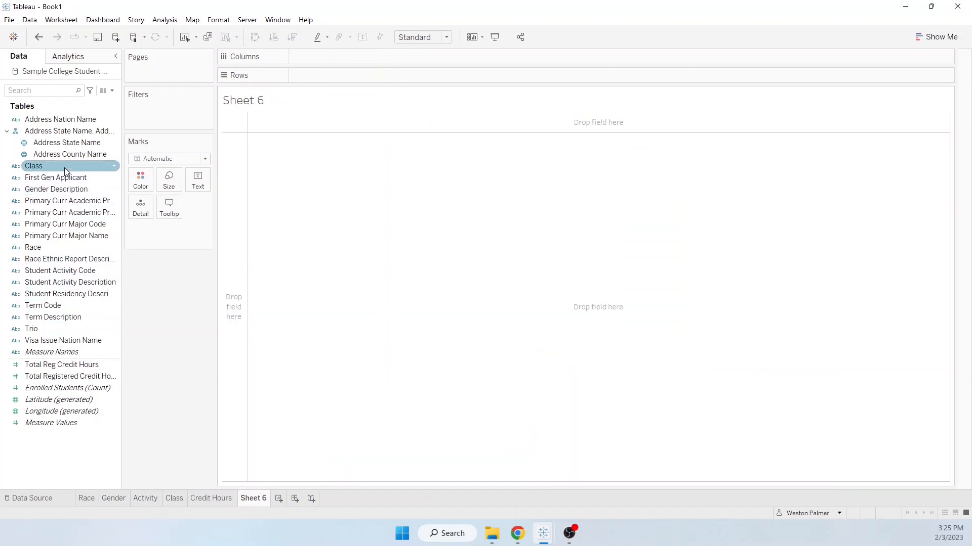
{"action": "left_click_drag", "start_coordinate": [70, 179], "coordinate": [329, 63]}
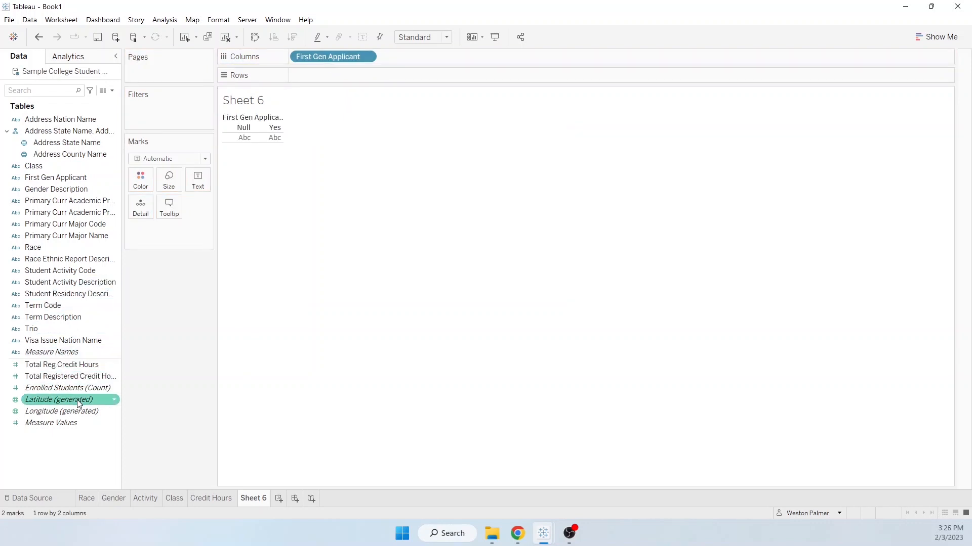
{"action": "left_click_drag", "start_coordinate": [66, 388], "coordinate": [356, 77]}
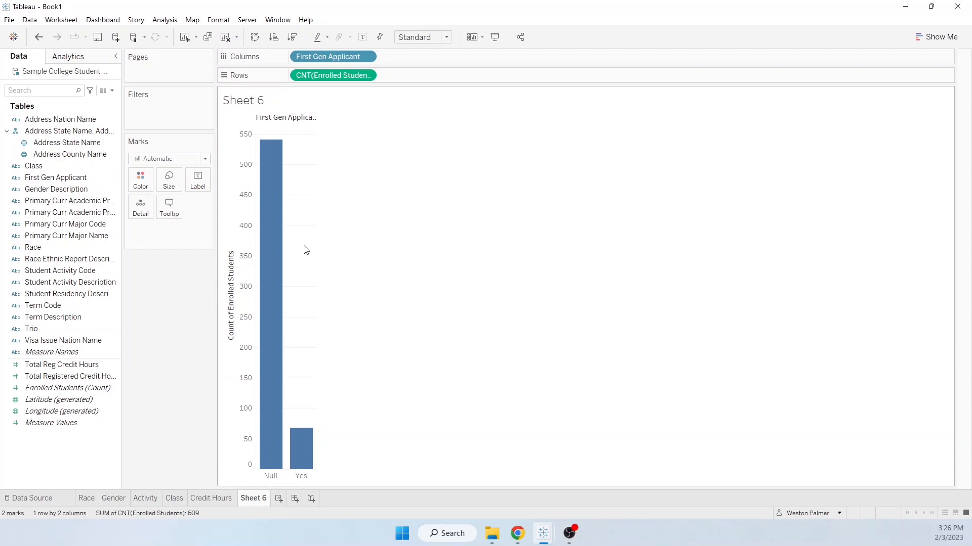
{"action": "left_click", "coordinate": [96, 260]}
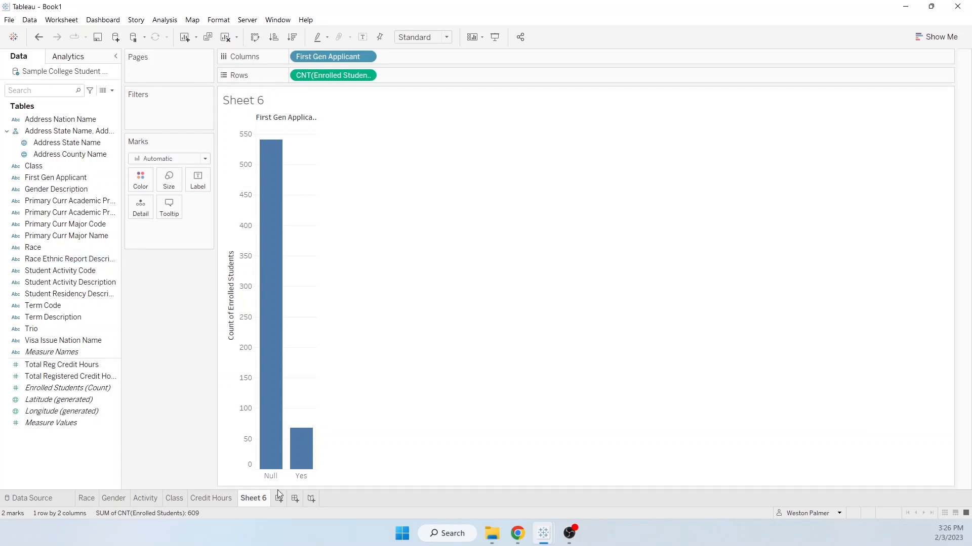
{"action": "double_click", "coordinate": [250, 499]}
{"action": "type", "text": "First Gen"}
- On a new worksheet, place Address State Name in rows and Enrolled Students (Count) in columns
{"action": "left_click", "coordinate": [279, 499]}
{"action": "left_click", "coordinate": [46, 329]}
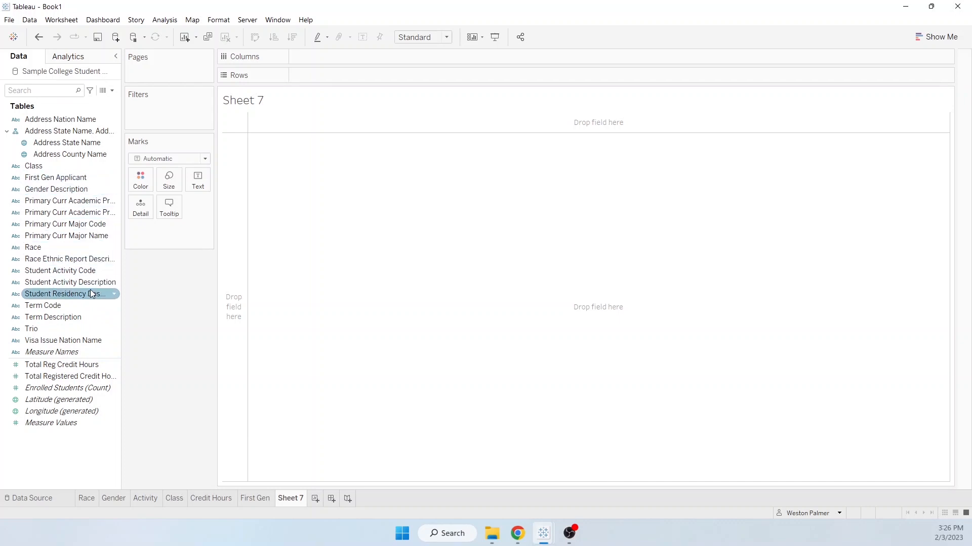
{"action": "left_click_drag", "start_coordinate": [70, 143], "coordinate": [365, 80]}
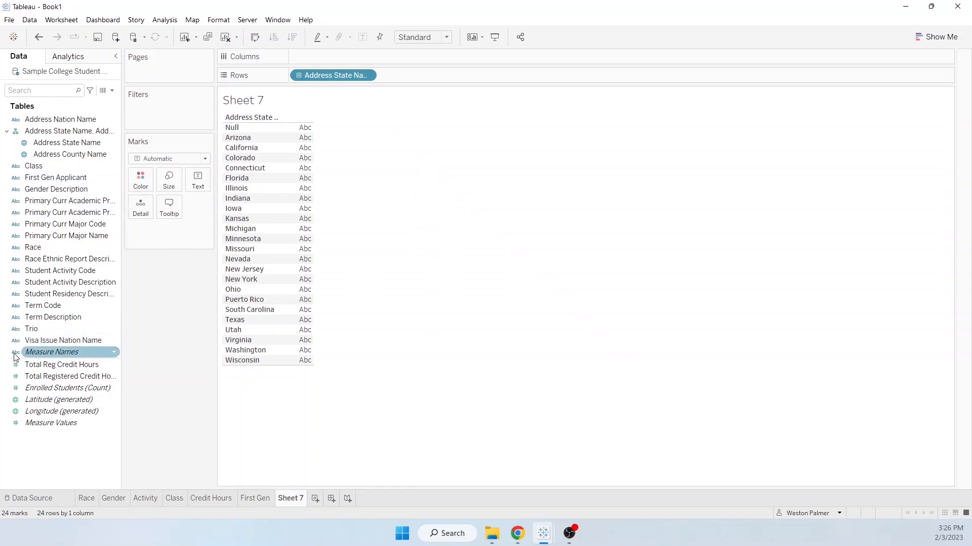
{"action": "left_click_drag", "start_coordinate": [71, 388], "coordinate": [384, 50]}
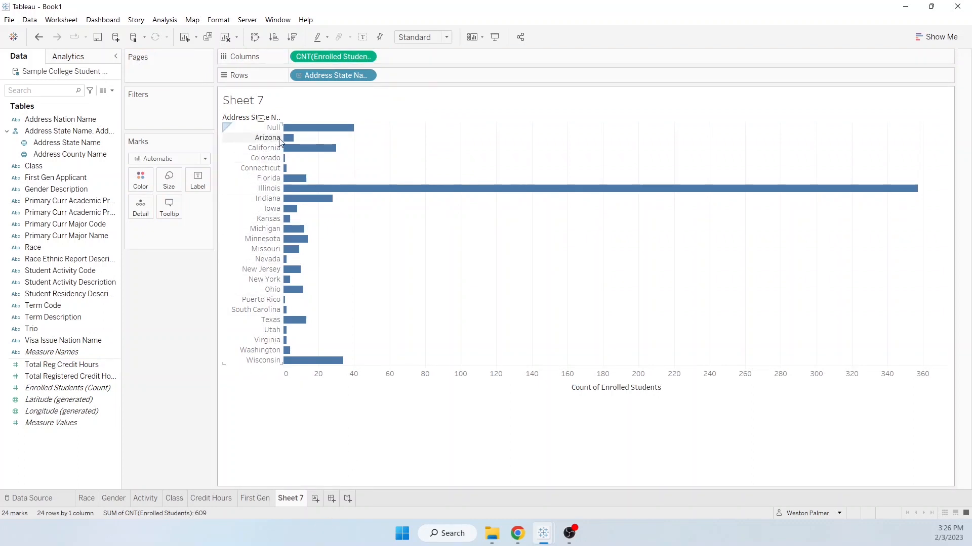
- Rename the Address State Name field as State
{"action": "left_click", "coordinate": [74, 144]}
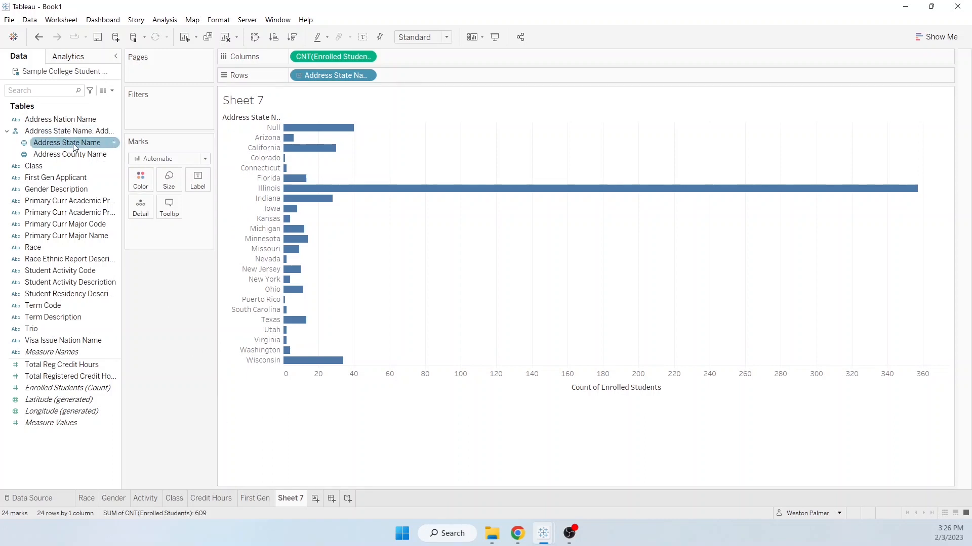
{"action": "right_click", "coordinate": [57, 145]}
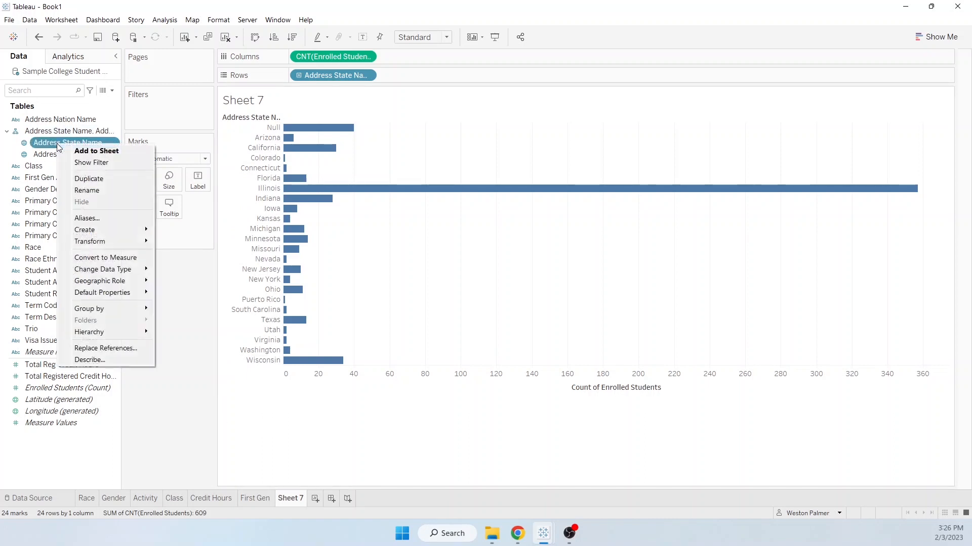
{"action": "left_click", "coordinate": [99, 194]}
{"action": "type", "text": "St"}
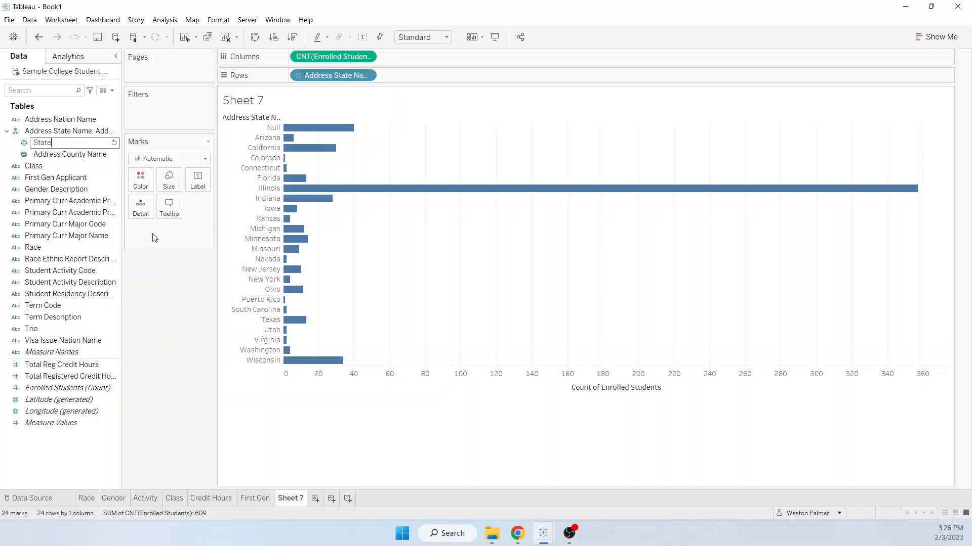
{"action": "type", "text": "ate"}
{"action": "key", "text": "Return"}
- Rename the Address County Name field as County
{"action": "right_click", "coordinate": [92, 154]}
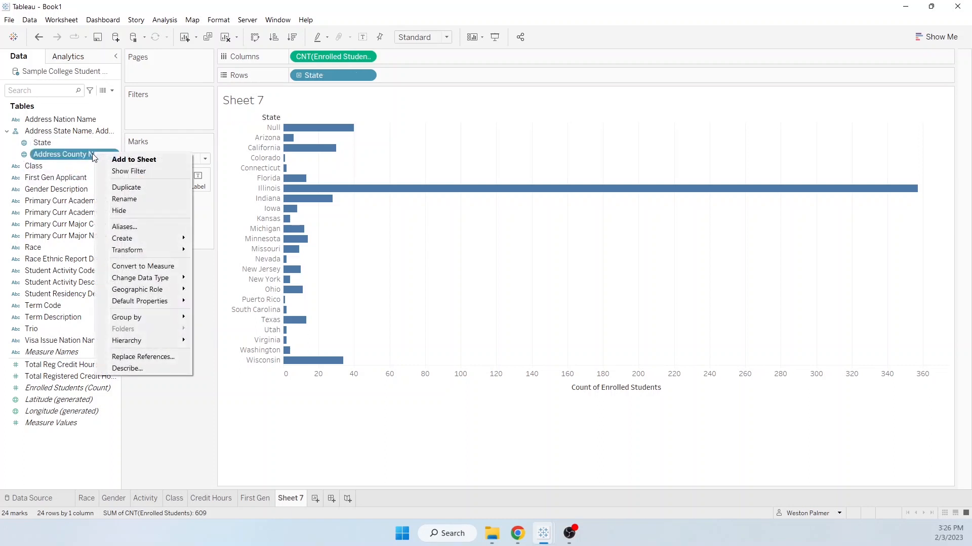
{"action": "left_click", "coordinate": [136, 200]}
{"action": "type", "text": "County"}
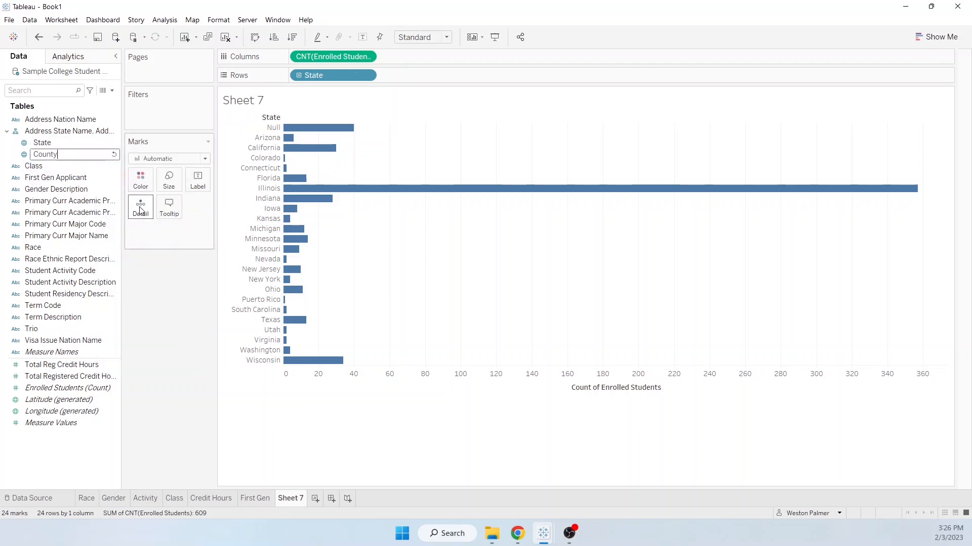
{"action": "key", "text": "Return"}
- Color the state bars by County
{"action": "left_click_drag", "start_coordinate": [61, 159], "coordinate": [141, 180]}
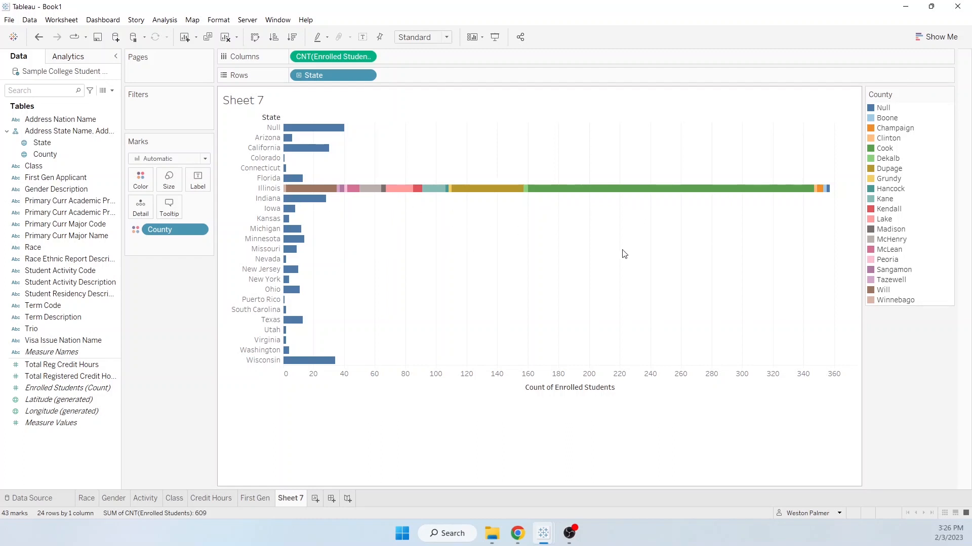
{"action": "mouse_move", "coordinate": [714, 196]}
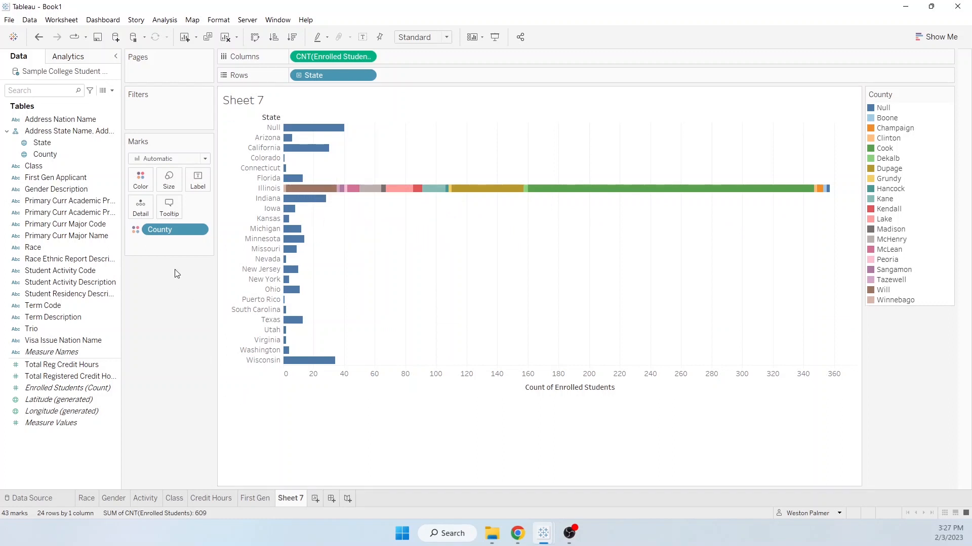
- Rename Sheet 7 as State
{"action": "double_click", "coordinate": [291, 502]}
{"action": "type", "text": "State"}
{"action": "key", "text": "Return"}
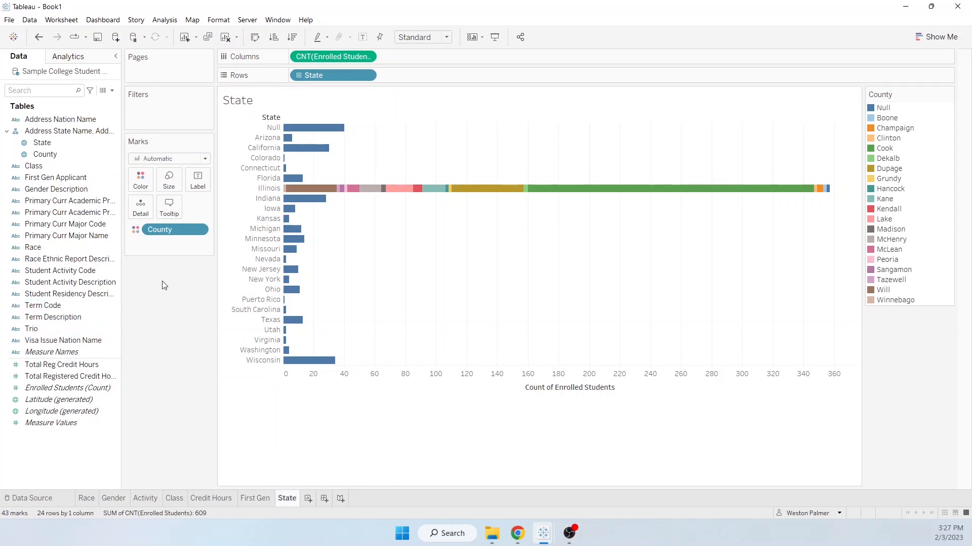
- Remove the County color coding from the State chart
{"action": "left_click_drag", "start_coordinate": [167, 235], "coordinate": [165, 386]}
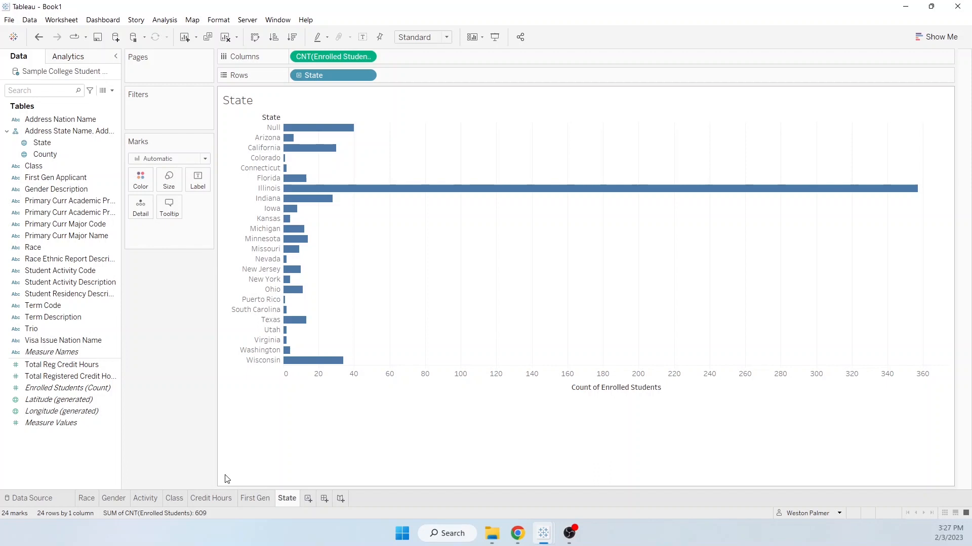
- Create a new dashboard and set its size to Automatic
{"action": "left_click", "coordinate": [323, 499]}
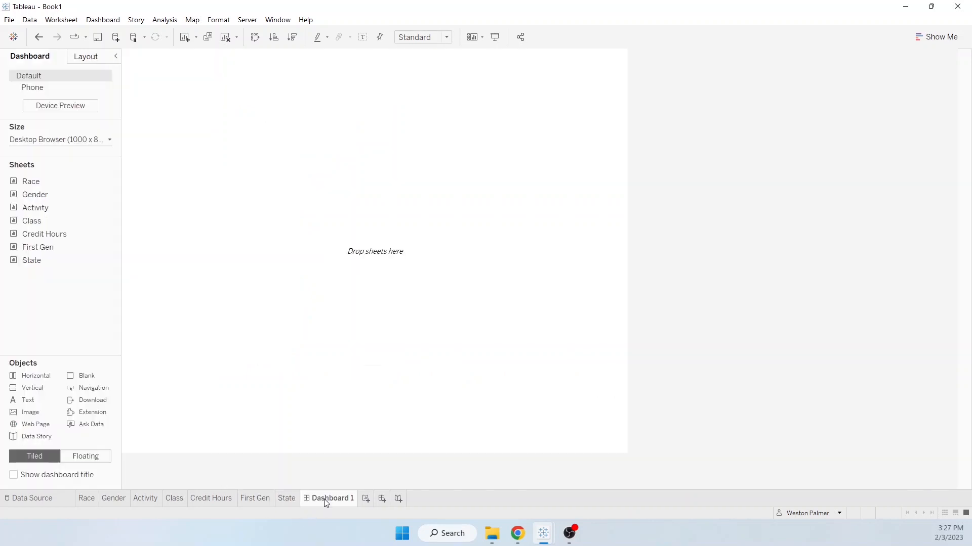
{"action": "left_click", "coordinate": [110, 140]}
{"action": "left_click", "coordinate": [114, 159]}
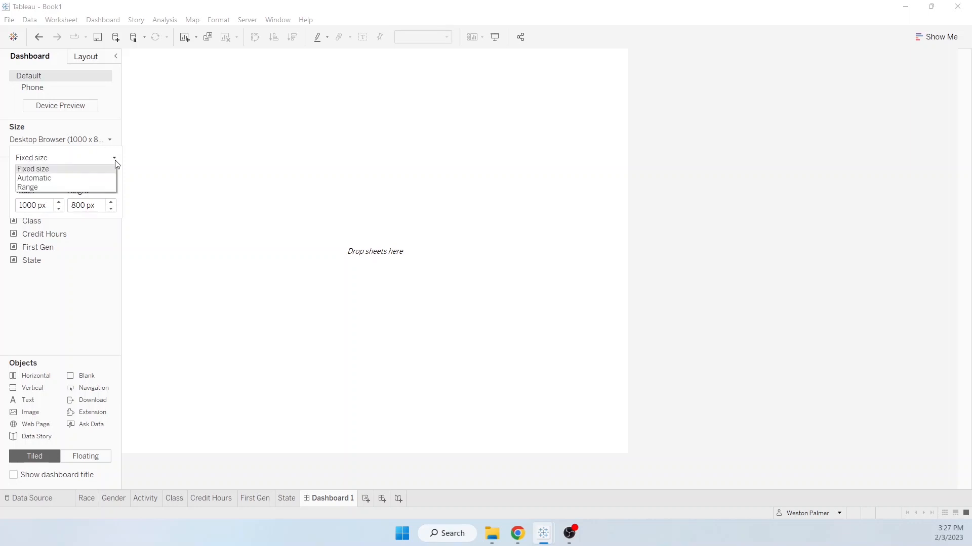
{"action": "left_click", "coordinate": [93, 178]}
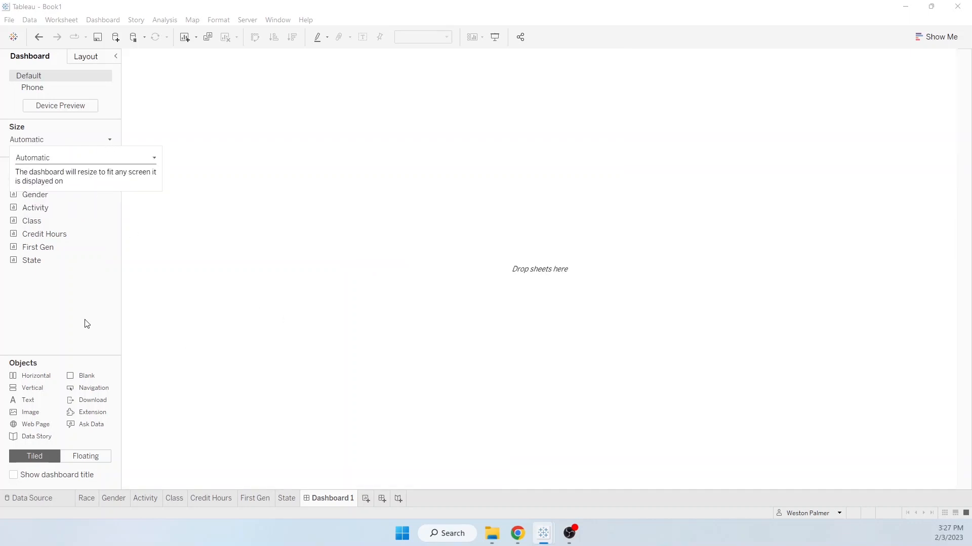
{"action": "left_click", "coordinate": [58, 327]}
- Arrange the dashboard in two rows: Gender, Credit Hours and Race above; Activity, First Gen and Class below
{"action": "left_click_drag", "start_coordinate": [51, 182], "coordinate": [139, 159]}
{"action": "left_click_drag", "start_coordinate": [35, 195], "coordinate": [273, 452]}
{"action": "left_click_drag", "start_coordinate": [32, 222], "coordinate": [540, 322]}
{"action": "left_click_drag", "start_coordinate": [38, 247], "coordinate": [514, 357]}
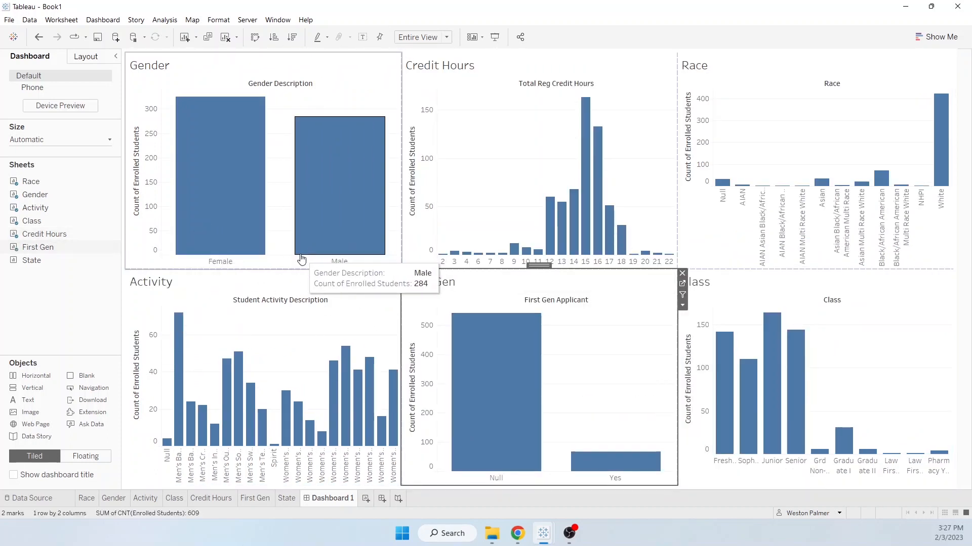
- On the Gender worksheet, convert the bar chart to a pie chart
{"action": "mouse_move", "coordinate": [240, 218]}
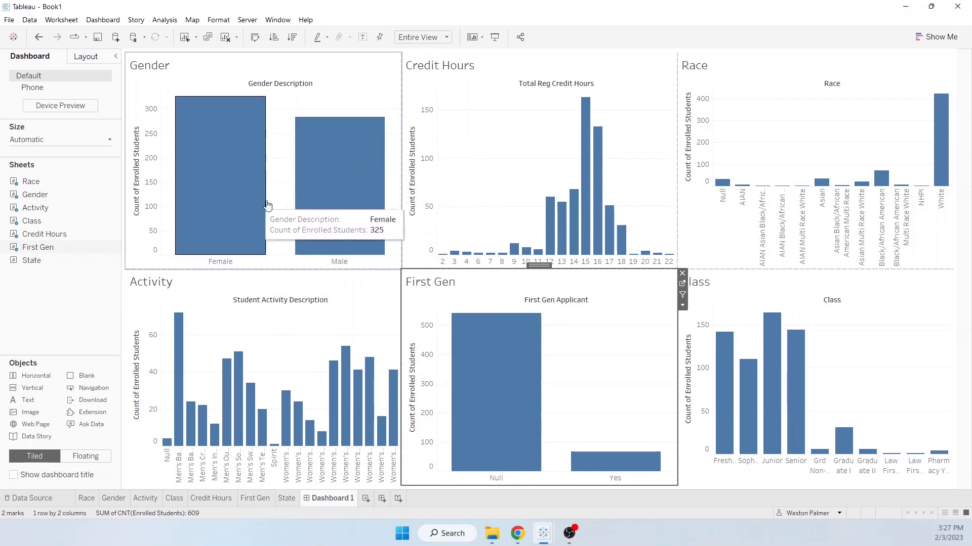
{"action": "left_click", "coordinate": [104, 499]}
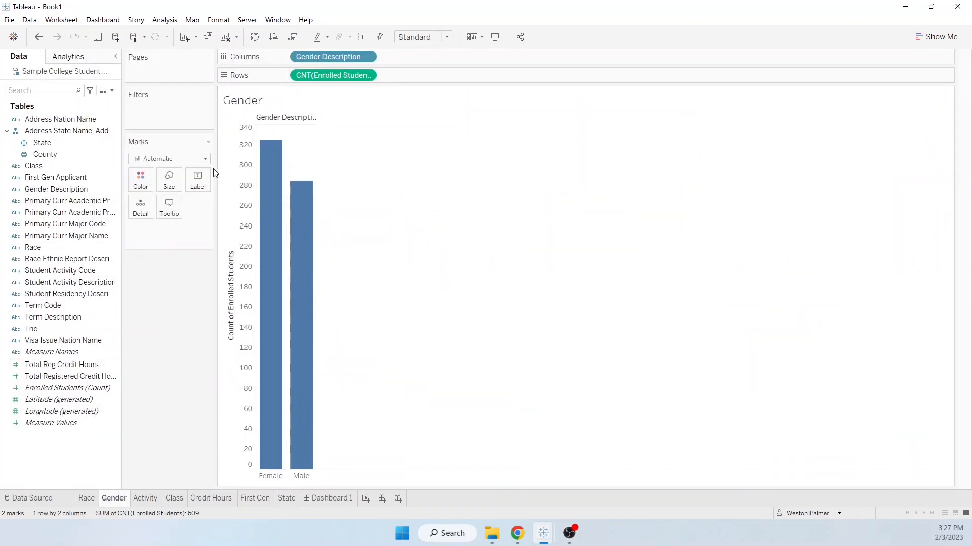
{"action": "left_click", "coordinate": [945, 37]}
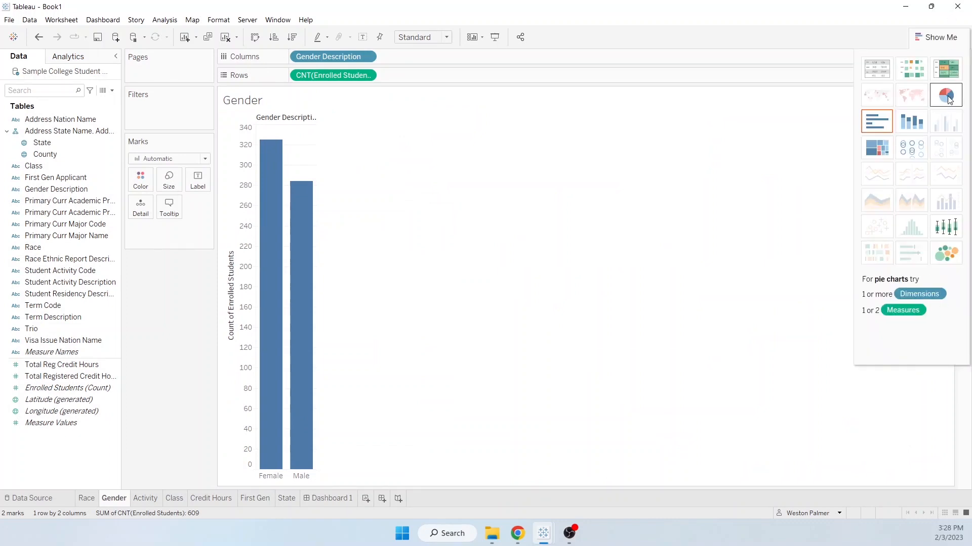
{"action": "left_click", "coordinate": [948, 99]}
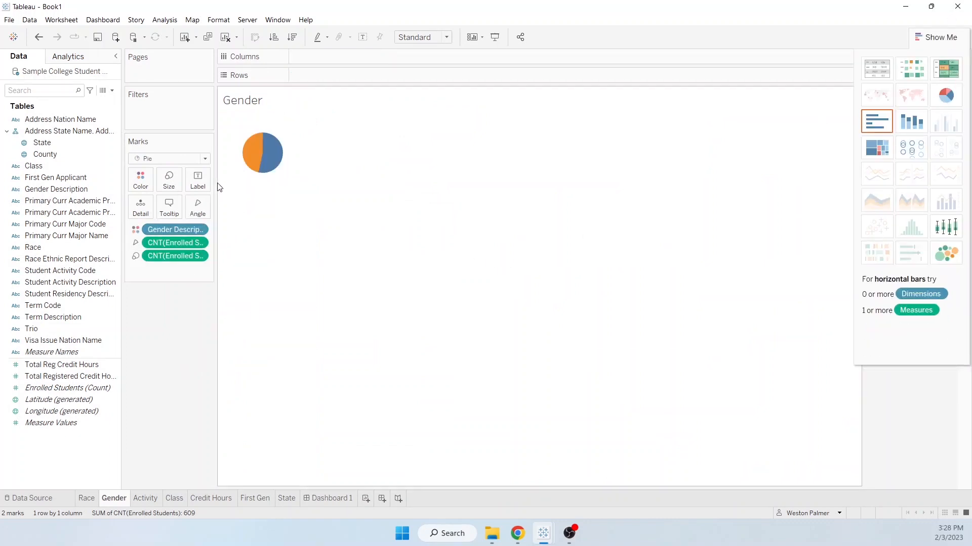
- Show mark labels on the Gender pie, using Enrolled Students (Count) as the label with a Percent of Total calculation
{"action": "left_click", "coordinate": [198, 180]}
{"action": "left_click", "coordinate": [239, 206]}
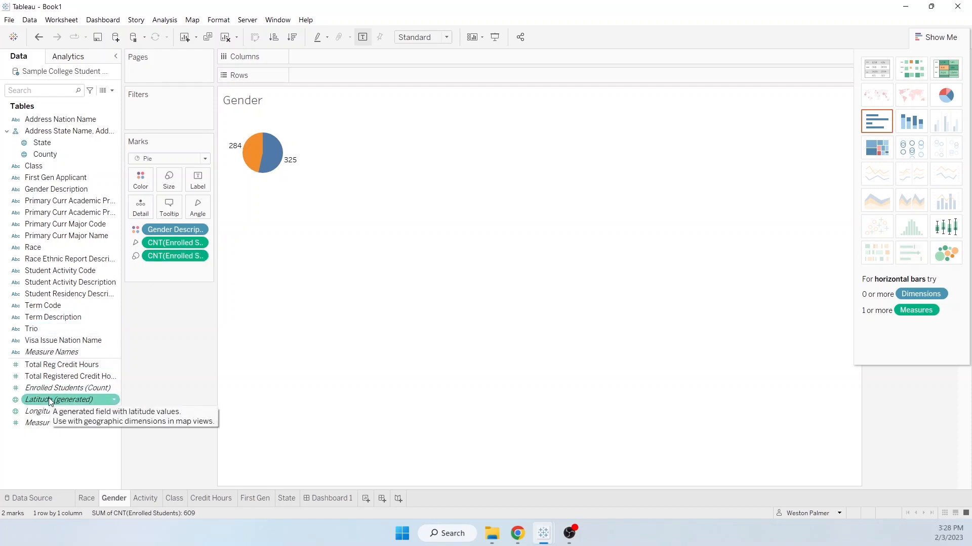
{"action": "left_click_drag", "start_coordinate": [69, 387], "coordinate": [207, 185]}
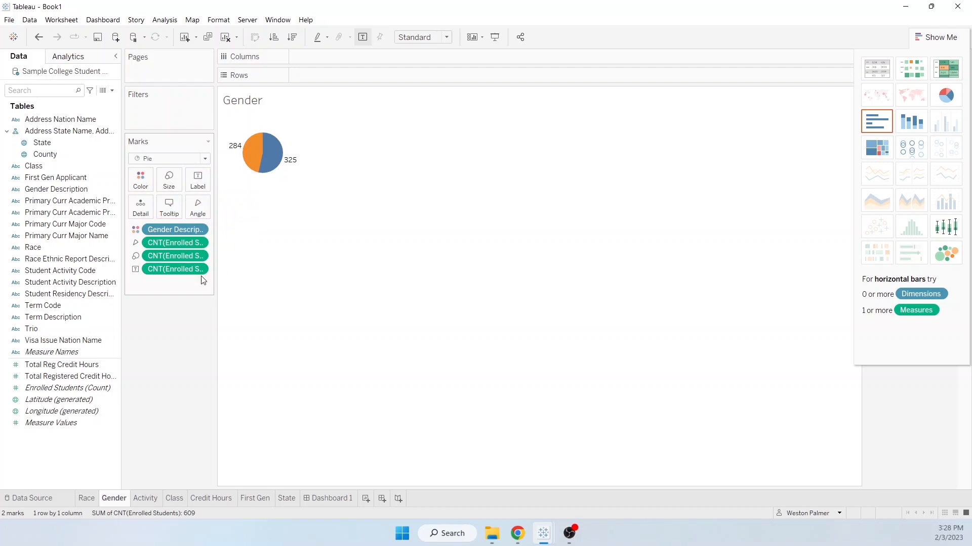
{"action": "left_click", "coordinate": [199, 271]}
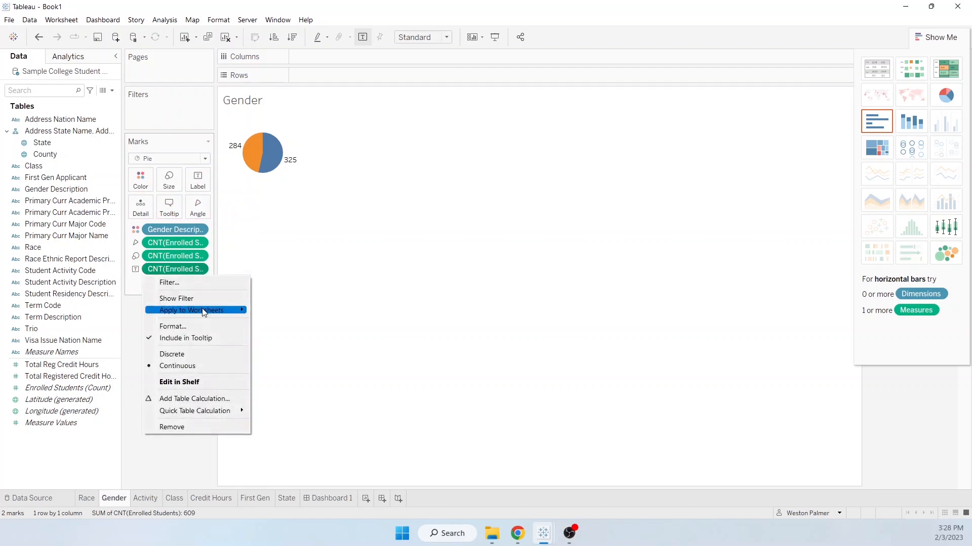
{"action": "mouse_move", "coordinate": [232, 415]}
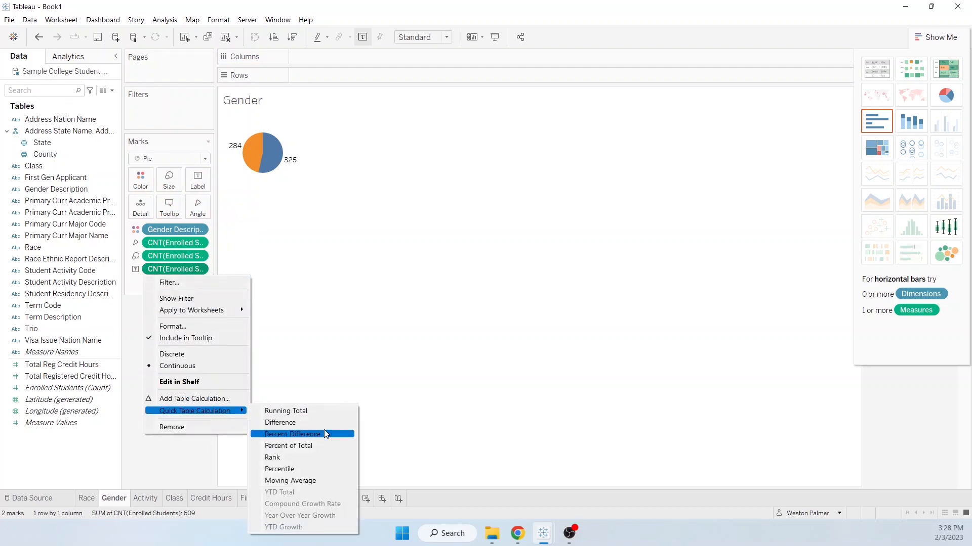
{"action": "left_click", "coordinate": [306, 446]}
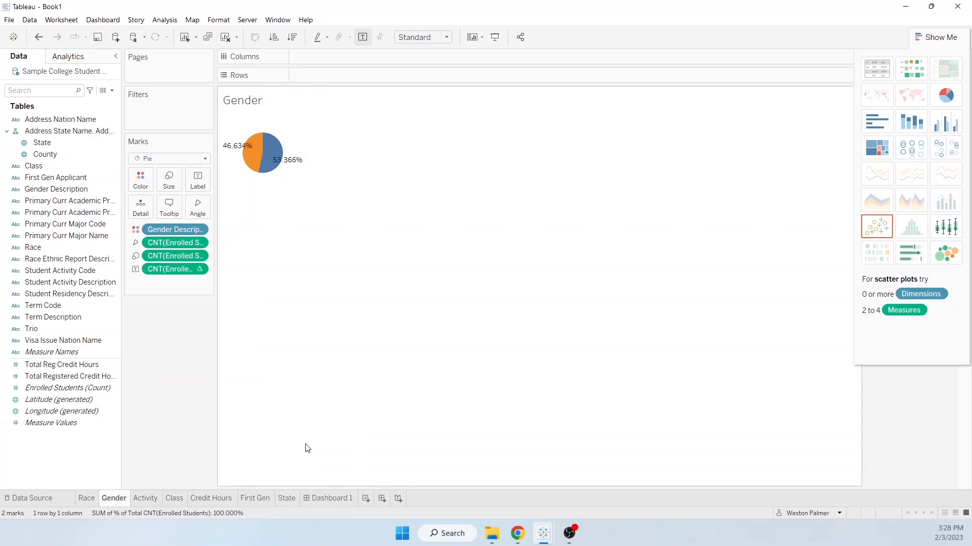
{"action": "left_click", "coordinate": [201, 180]}
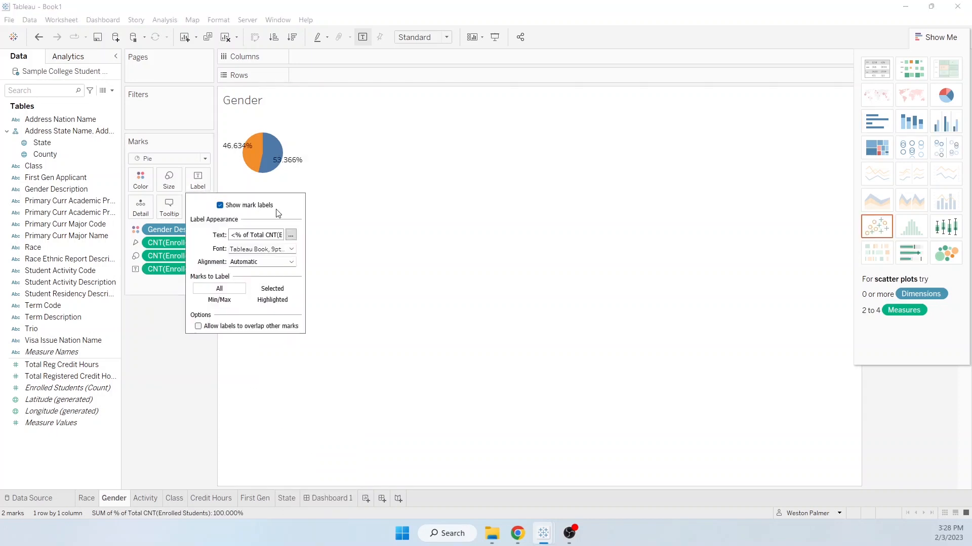
{"action": "left_click", "coordinate": [290, 236]}
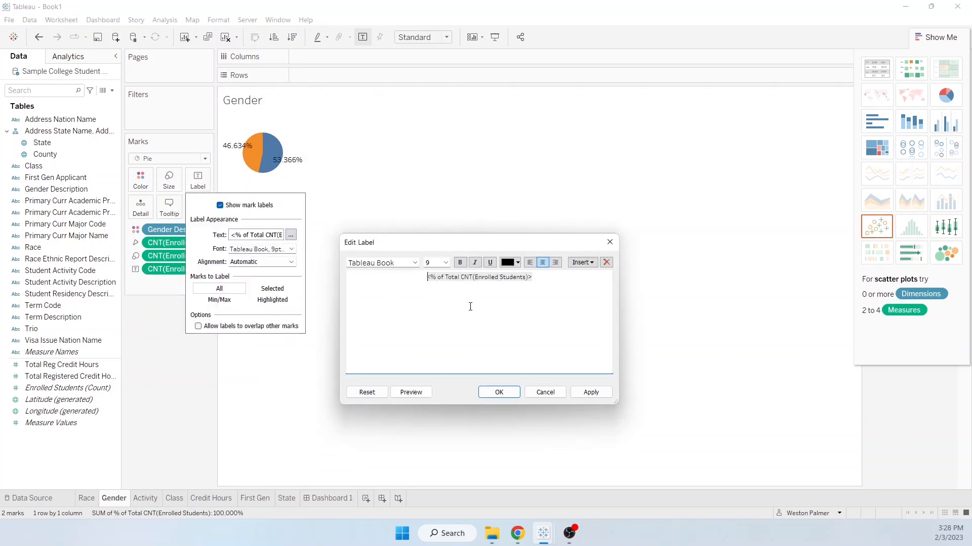
{"action": "key", "text": "Return"}
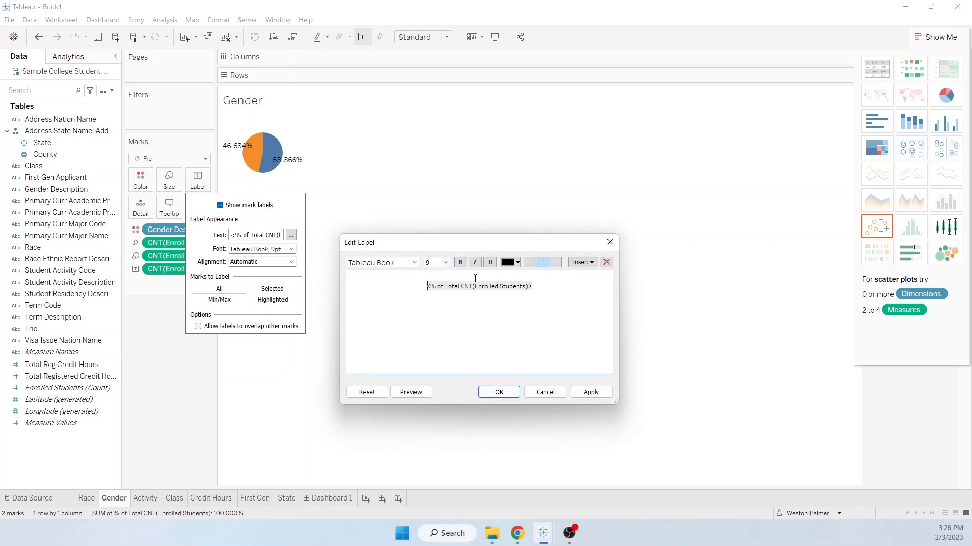
{"action": "left_click", "coordinate": [591, 263]}
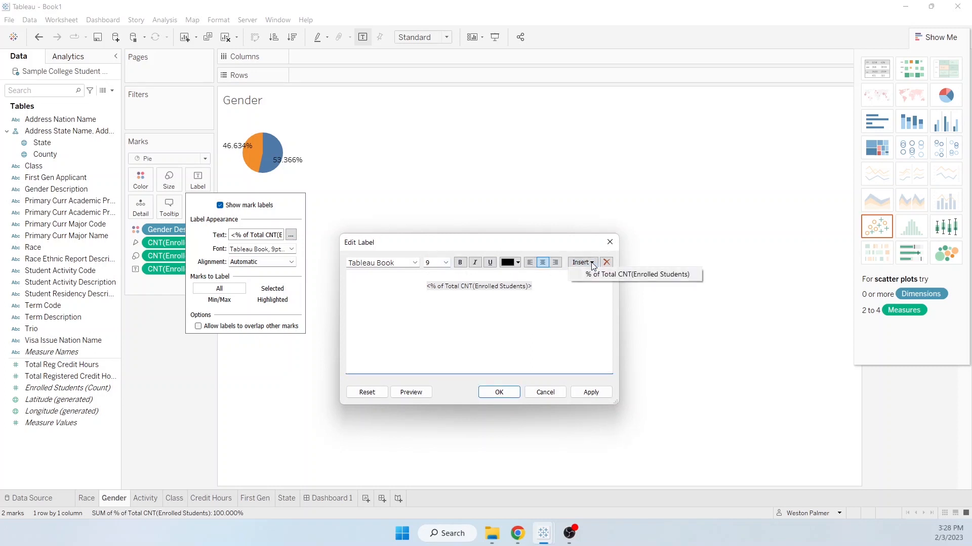
{"action": "left_click", "coordinate": [546, 394]}
{"action": "left_click", "coordinate": [190, 343]}
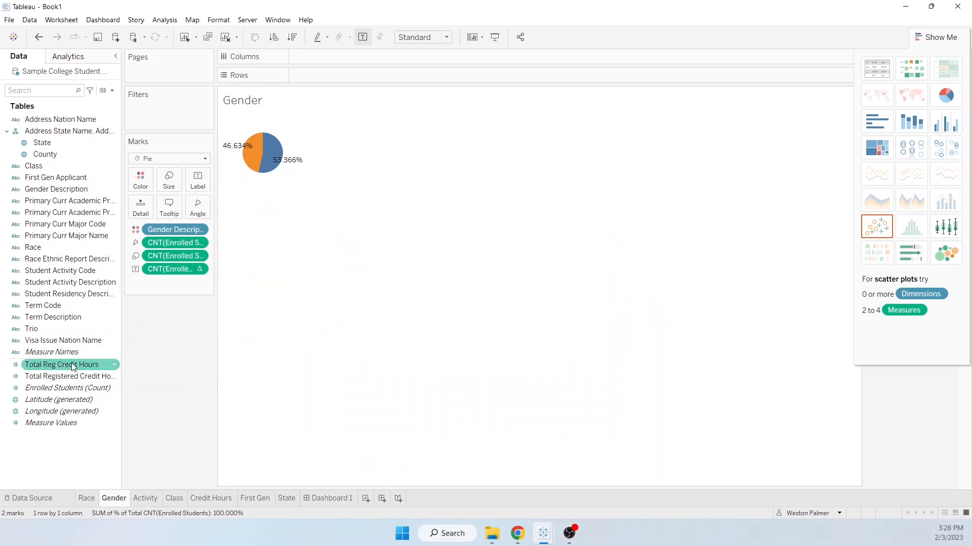
- Add Enrolled Students (Count) to the Gender pie's labels and place the count above the percent of total
{"action": "left_click_drag", "start_coordinate": [56, 388], "coordinate": [198, 181]}
{"action": "mouse_move", "coordinate": [254, 169]}
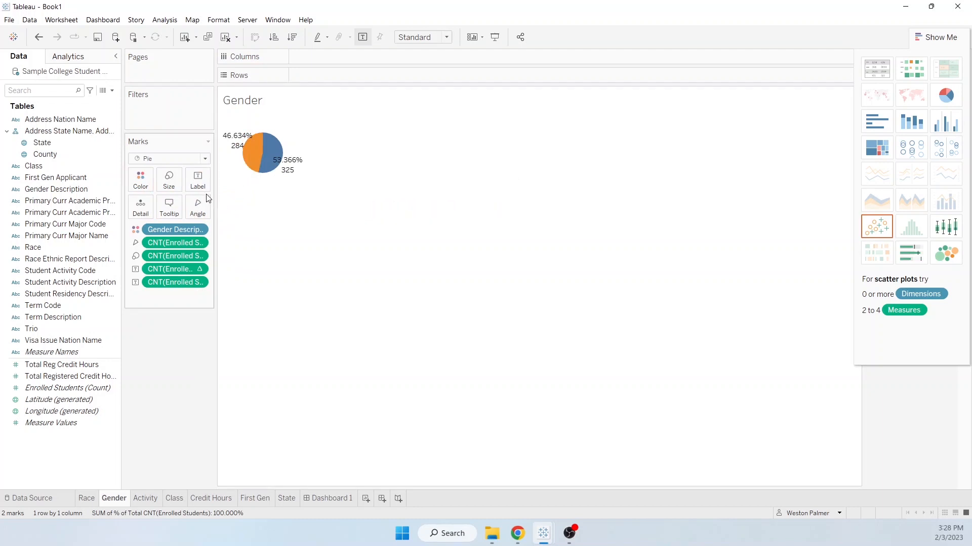
{"action": "left_click", "coordinate": [198, 180]}
{"action": "left_click", "coordinate": [291, 236]}
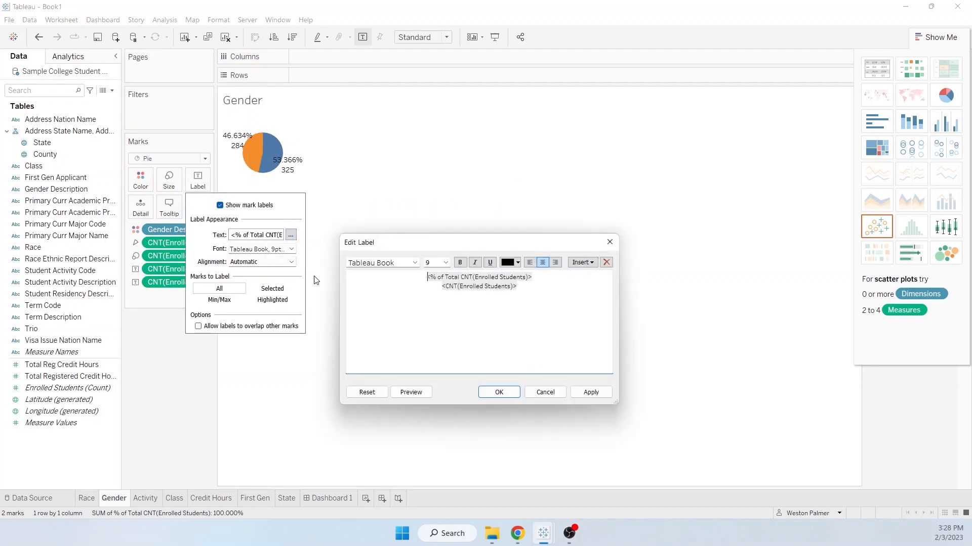
{"action": "left_click_drag", "start_coordinate": [544, 278], "coordinate": [415, 274]}
{"action": "key", "text": "ctrl+c"}
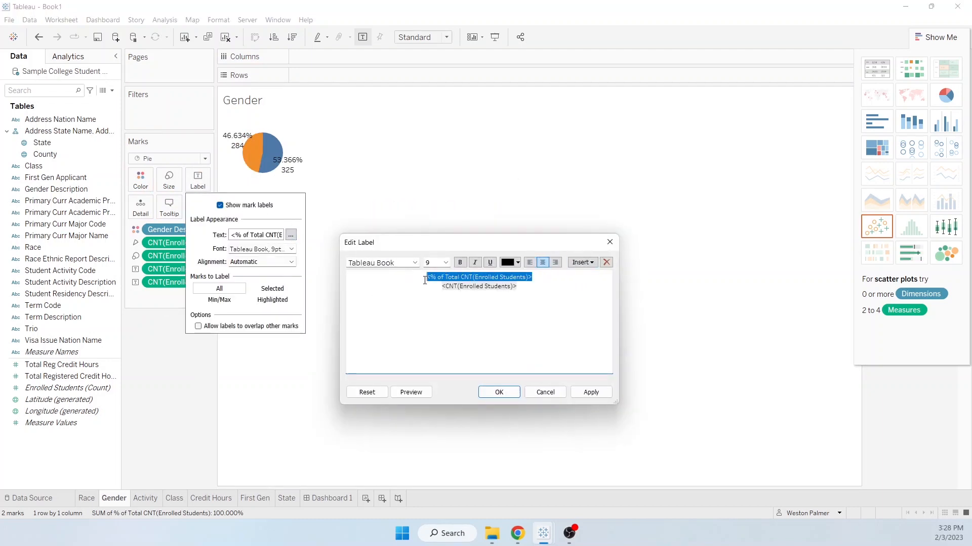
{"action": "key", "text": "Delete"}
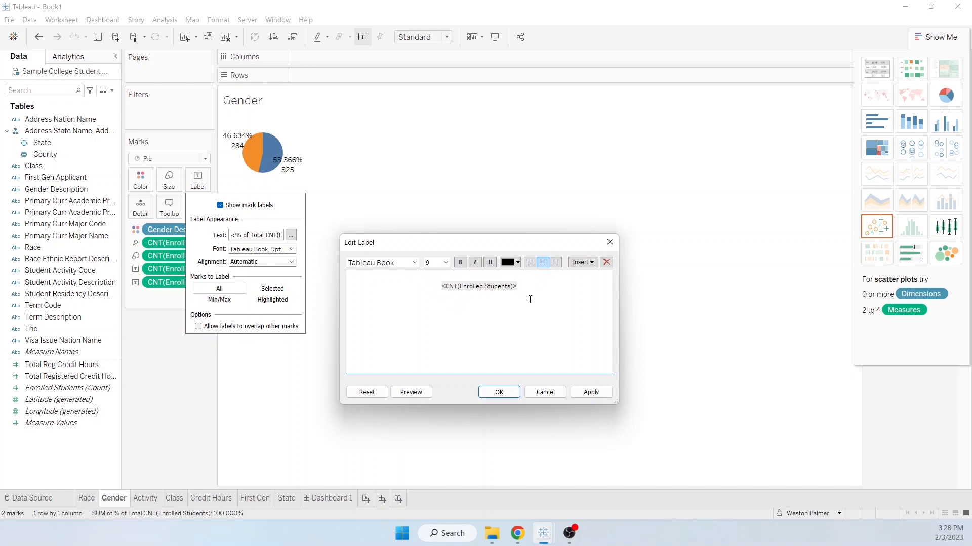
{"action": "key", "text": "ctrl+v"}
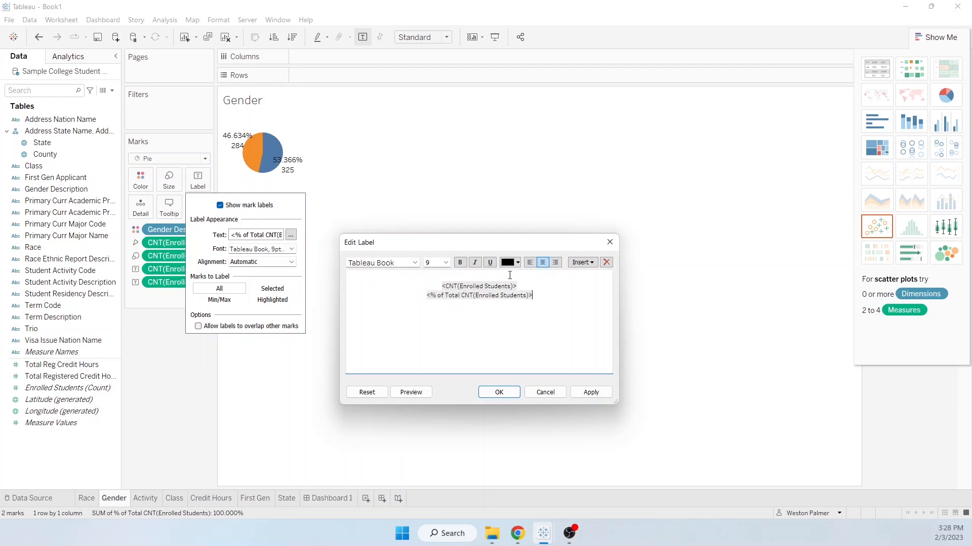
{"action": "key", "text": "BackSpace"}
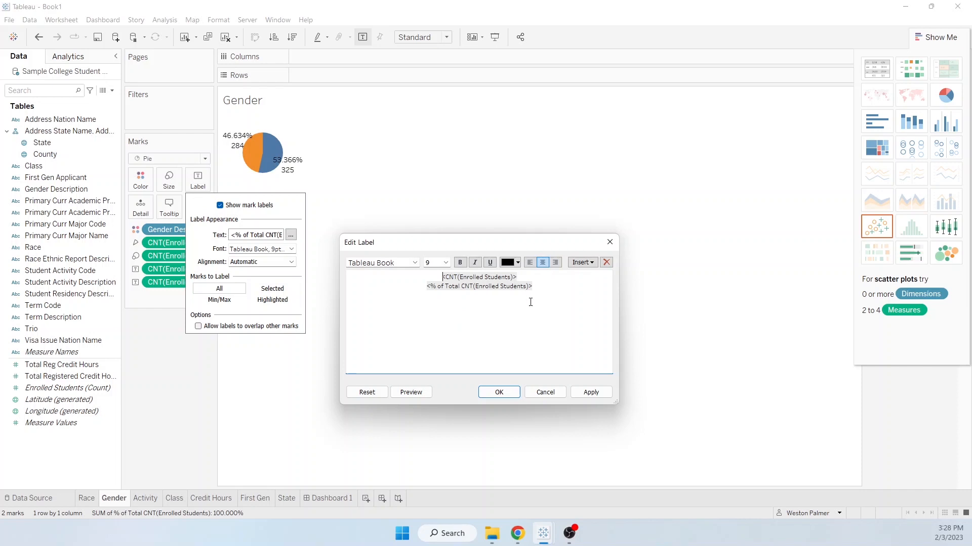
{"action": "left_click", "coordinate": [490, 394]}
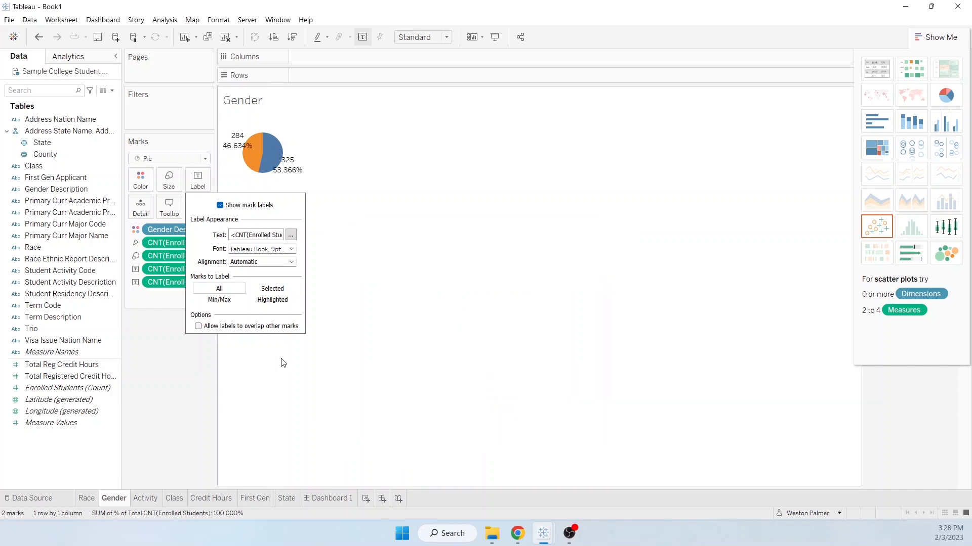
{"action": "left_click", "coordinate": [165, 355]}
- Color the Gender pie with blue for Male and pink for Female, and hide the chart type suggestions
{"action": "left_click", "coordinate": [142, 182]}
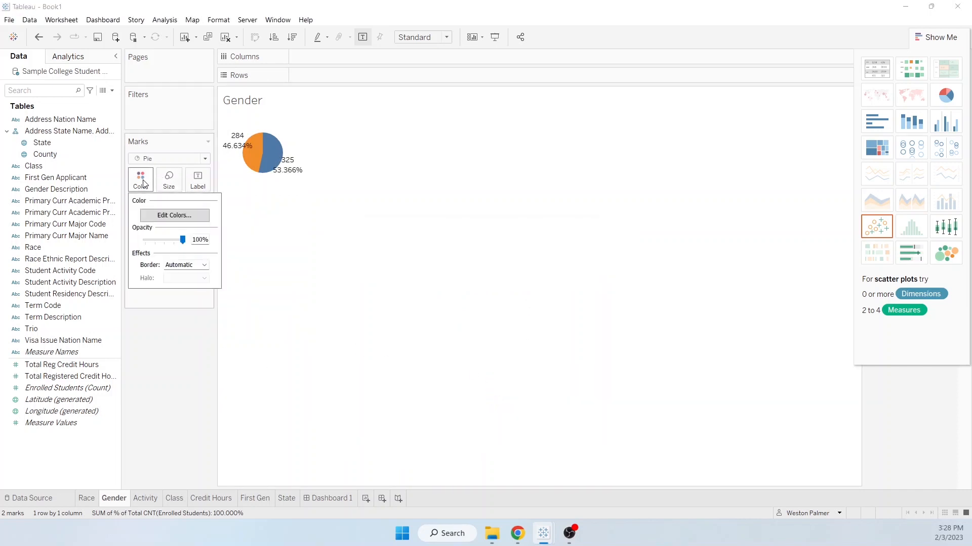
{"action": "left_click", "coordinate": [171, 216]}
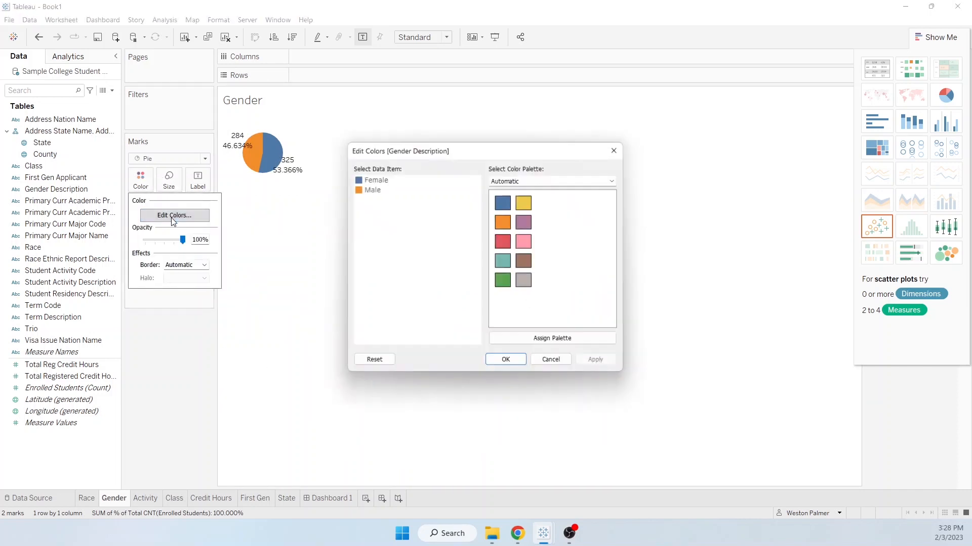
{"action": "left_click", "coordinate": [502, 204]}
{"action": "left_click", "coordinate": [369, 180]}
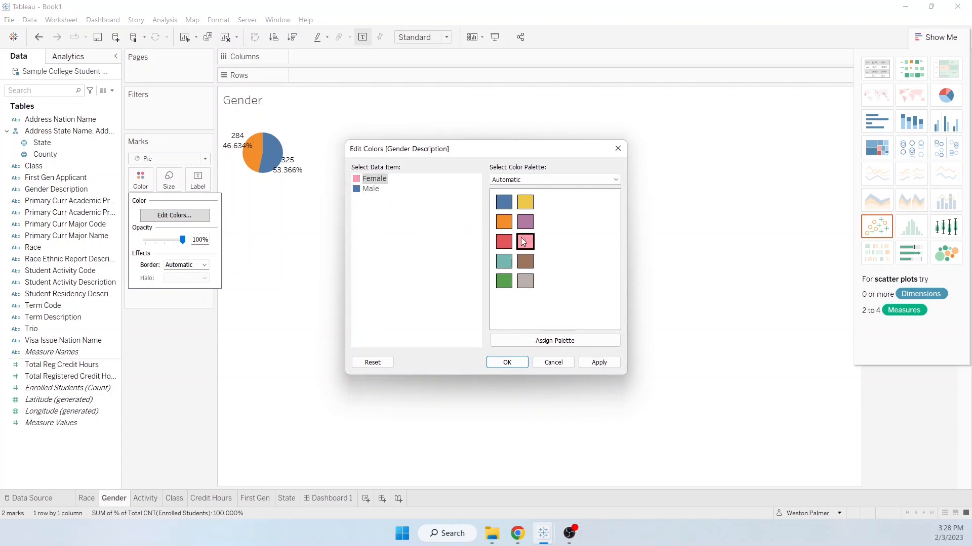
{"action": "left_click", "coordinate": [596, 363]}
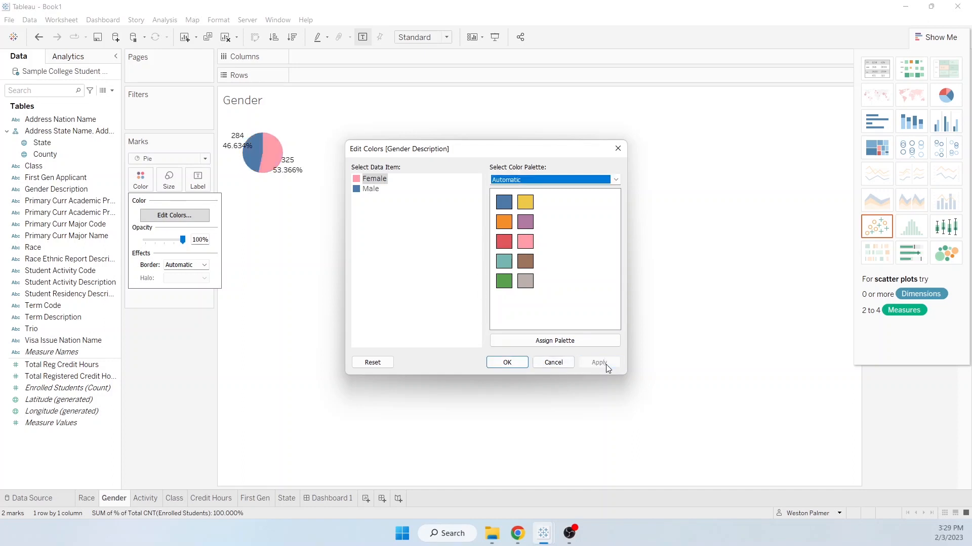
{"action": "left_click", "coordinate": [507, 362]}
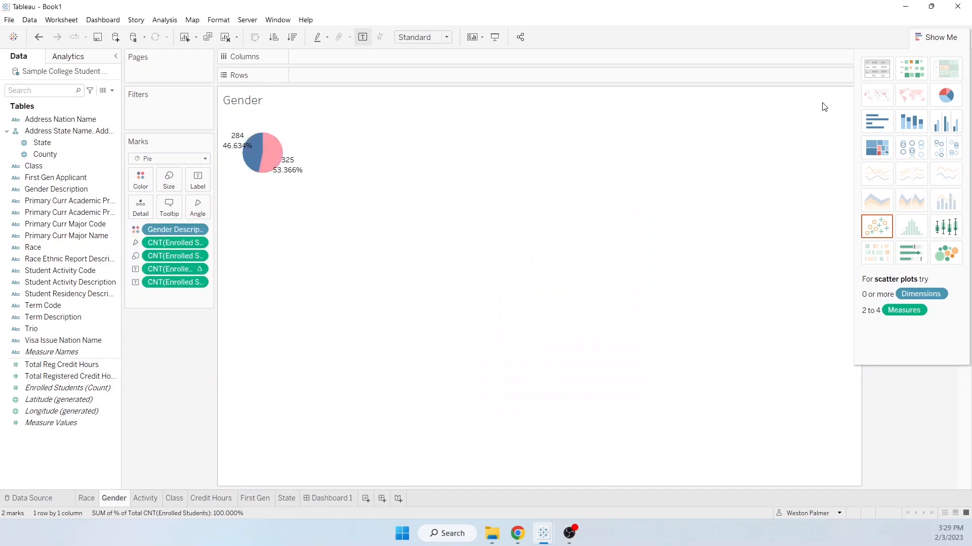
{"action": "left_click", "coordinate": [942, 38]}
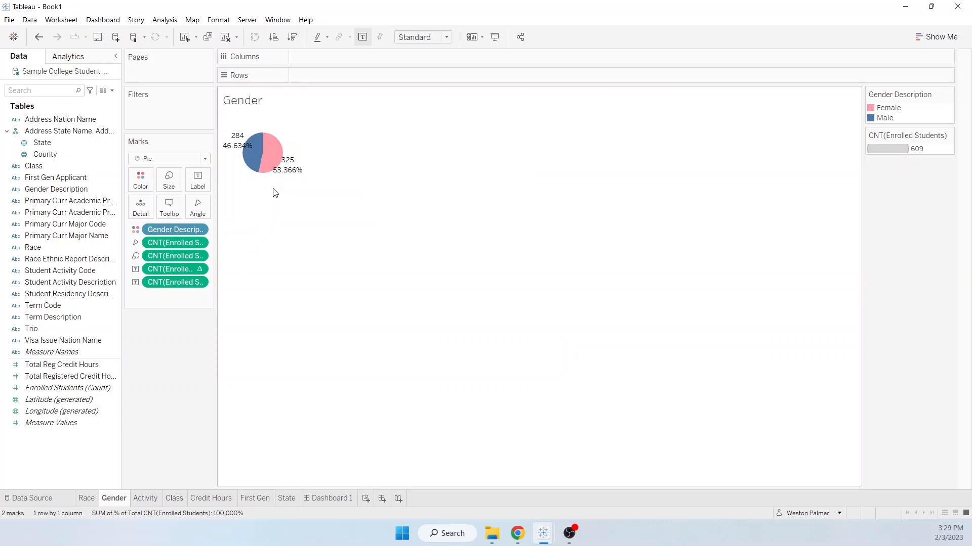
- Format the Gender pie's percent-of-total labels as Percentage without decimal places and check the pie on Dashboard 1
{"action": "left_click", "coordinate": [200, 269]}
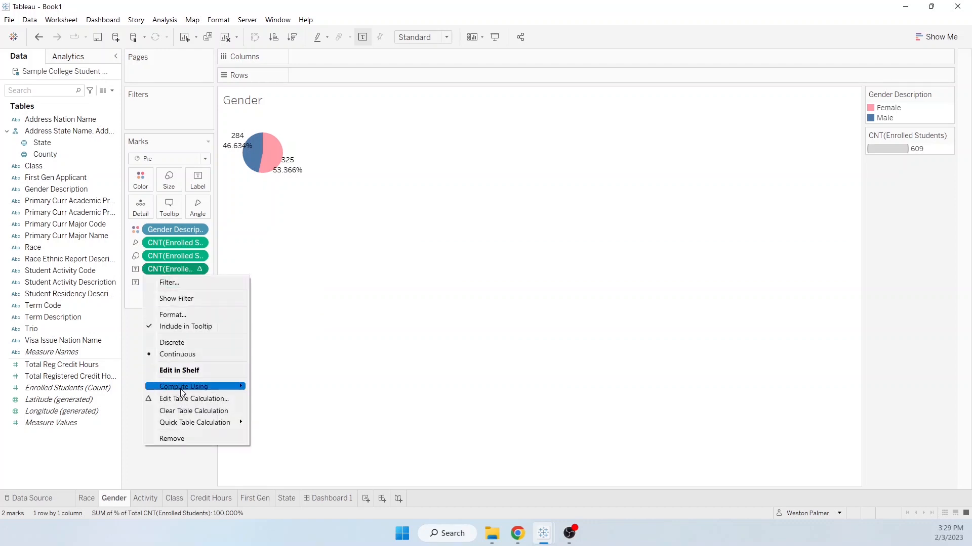
{"action": "left_click", "coordinate": [172, 315]}
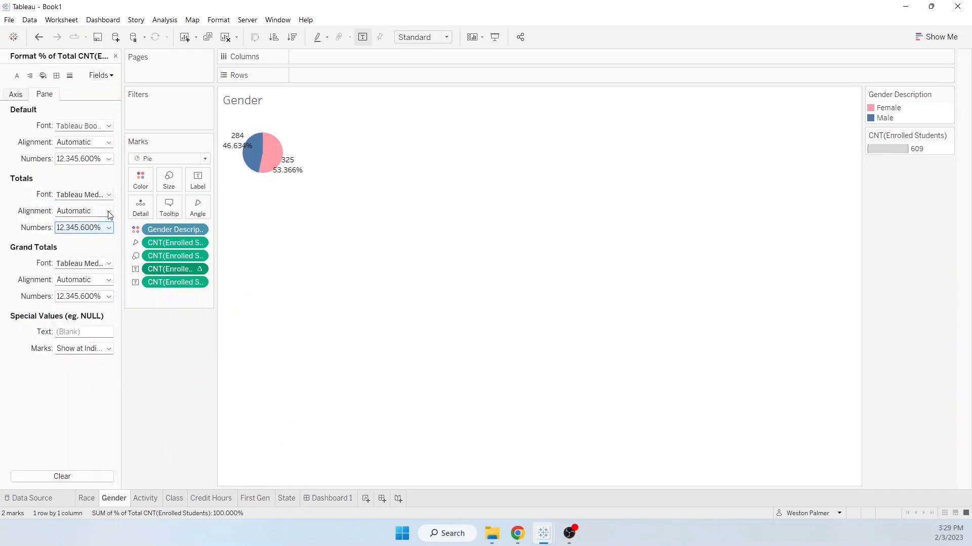
{"action": "left_click", "coordinate": [109, 158]}
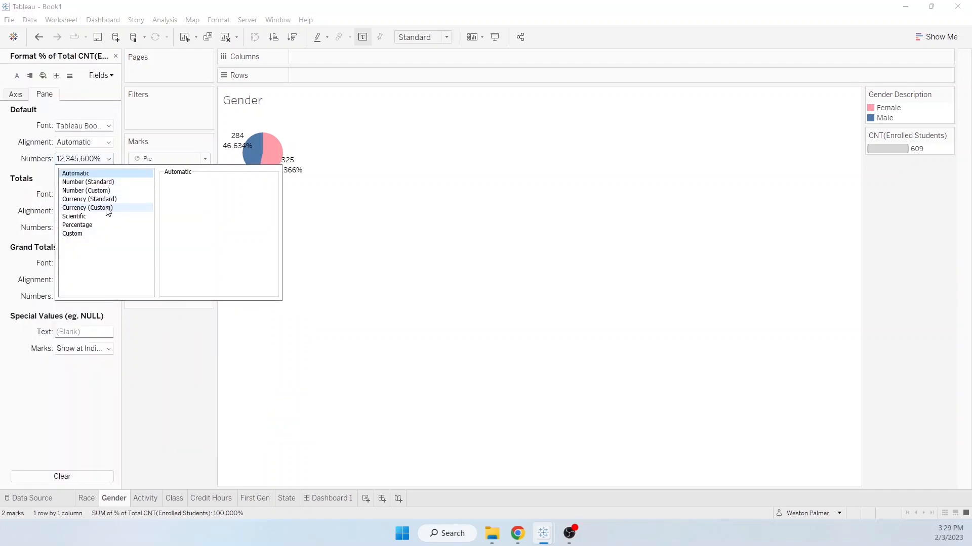
{"action": "left_click", "coordinate": [97, 225]}
{"action": "left_click", "coordinate": [191, 196]}
{"action": "left_click", "coordinate": [191, 196]}
{"action": "left_click", "coordinate": [170, 367]}
{"action": "left_click", "coordinate": [324, 499]}
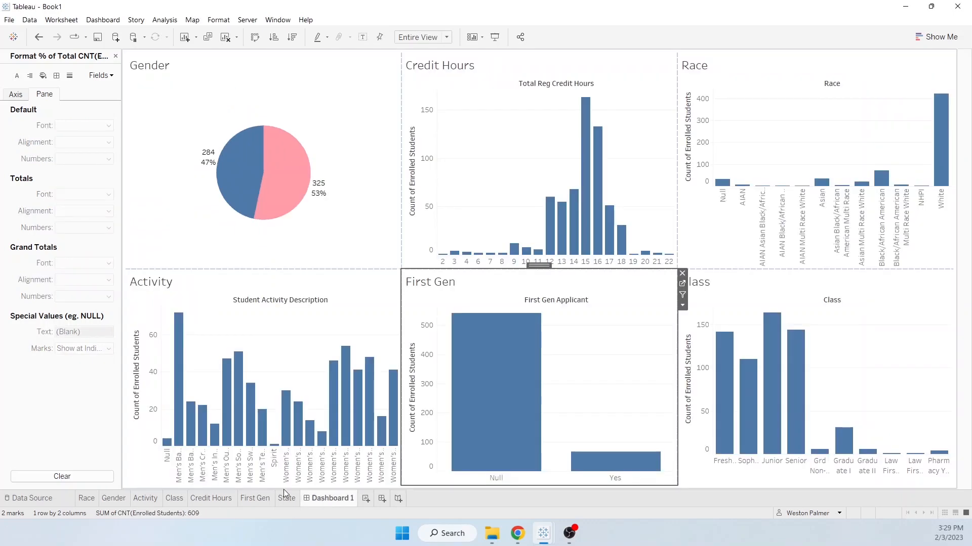
{"action": "mouse_move", "coordinate": [579, 467]}
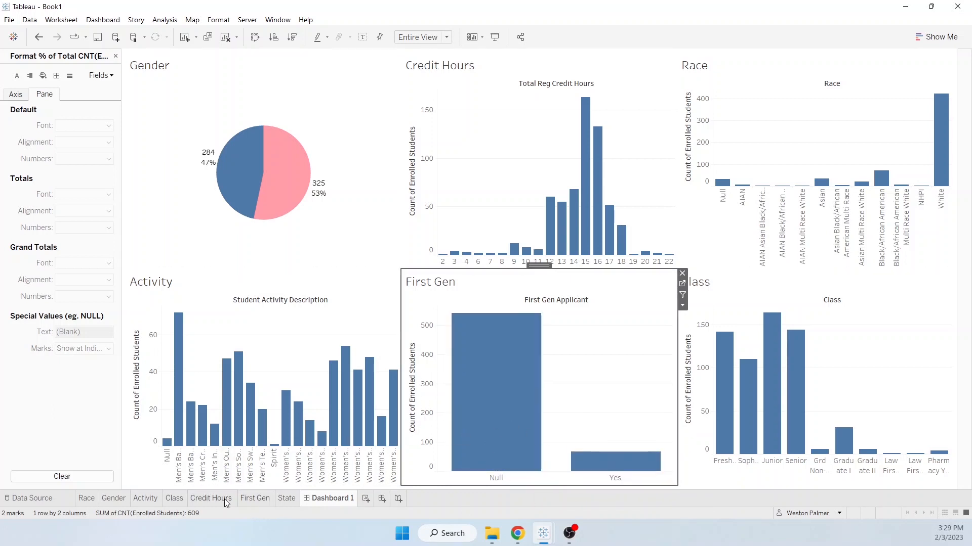
- On the First Gen worksheet, color the bars by Gender Description and check the result on Dashboard 1
{"action": "left_click", "coordinate": [256, 498]}
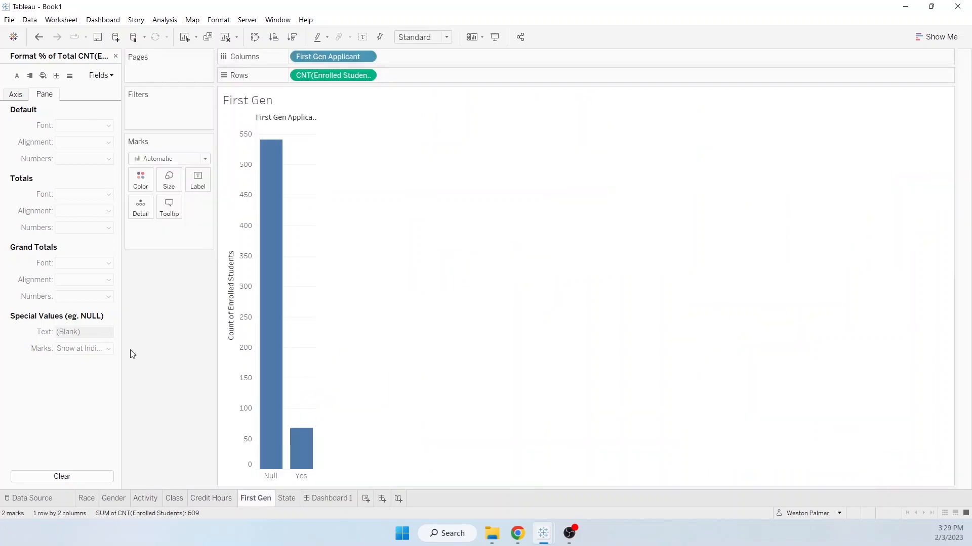
{"action": "left_click", "coordinate": [116, 56]}
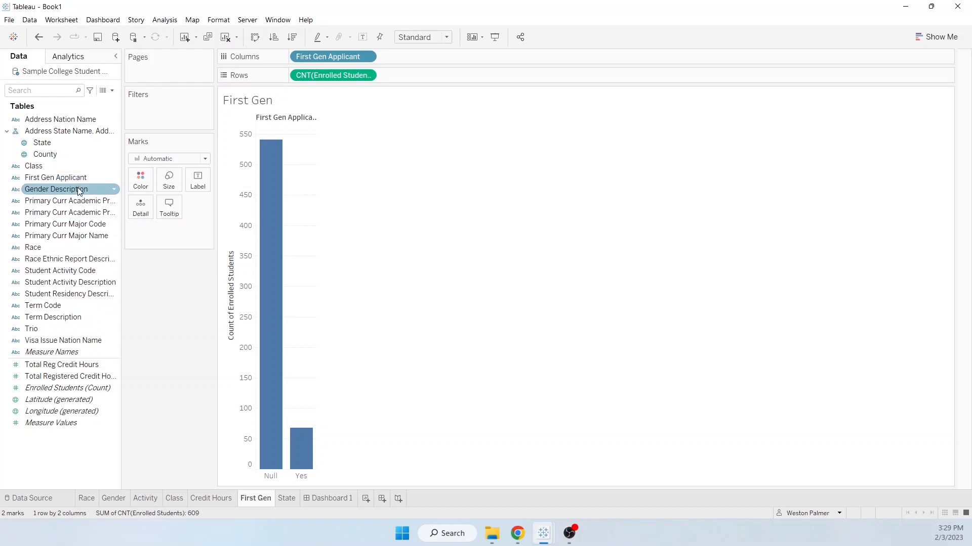
{"action": "left_click_drag", "start_coordinate": [84, 190], "coordinate": [141, 181]}
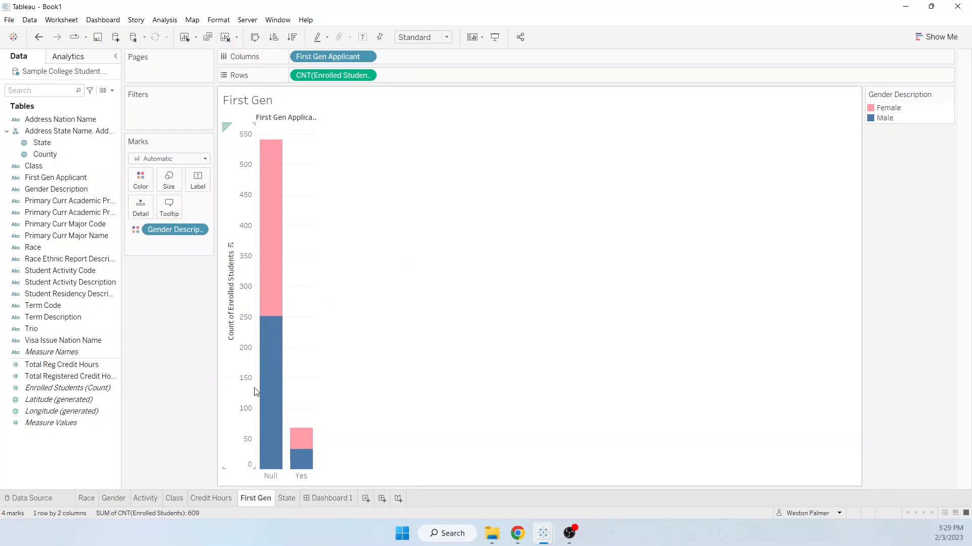
{"action": "left_click", "coordinate": [316, 500]}
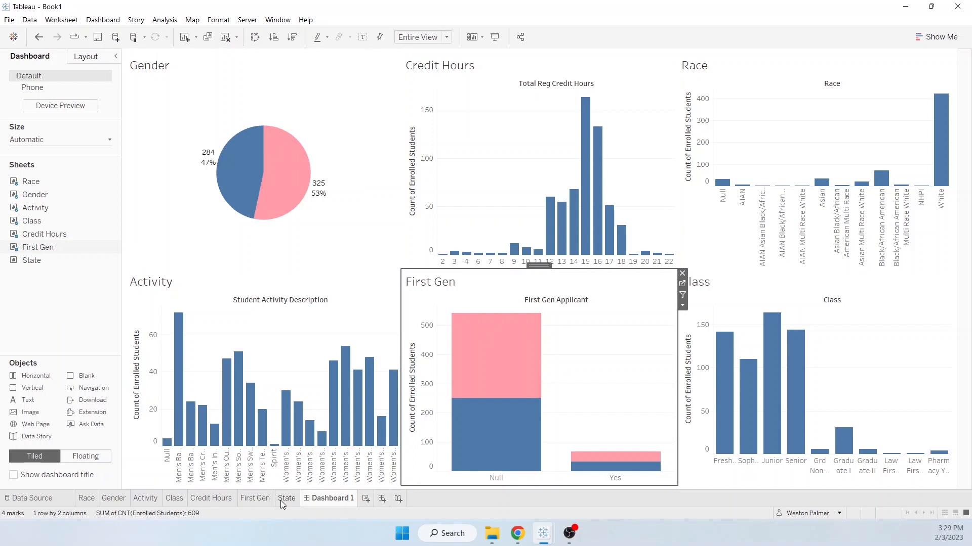
- Color the bars on the Class and Race worksheets by Gender Description
{"action": "left_click", "coordinate": [254, 500]}
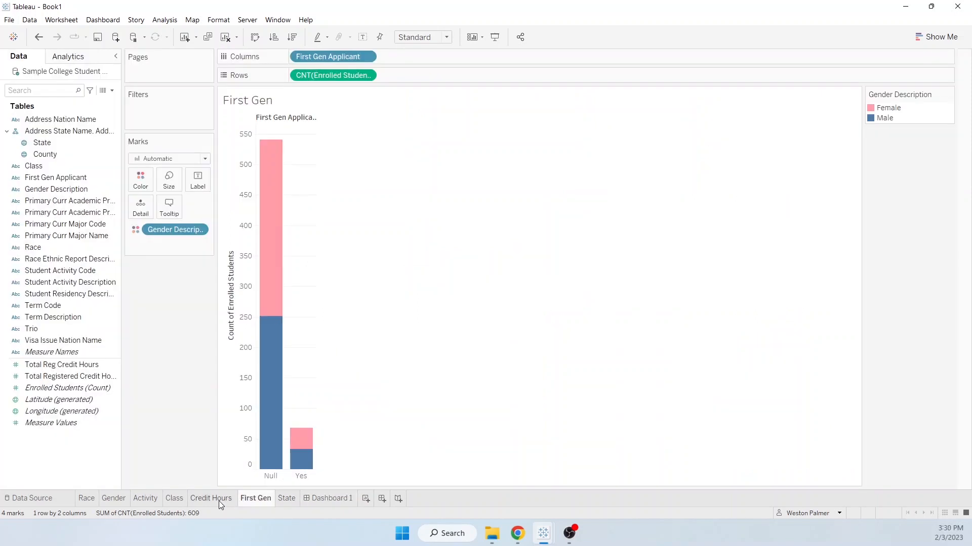
{"action": "left_click", "coordinate": [171, 500]}
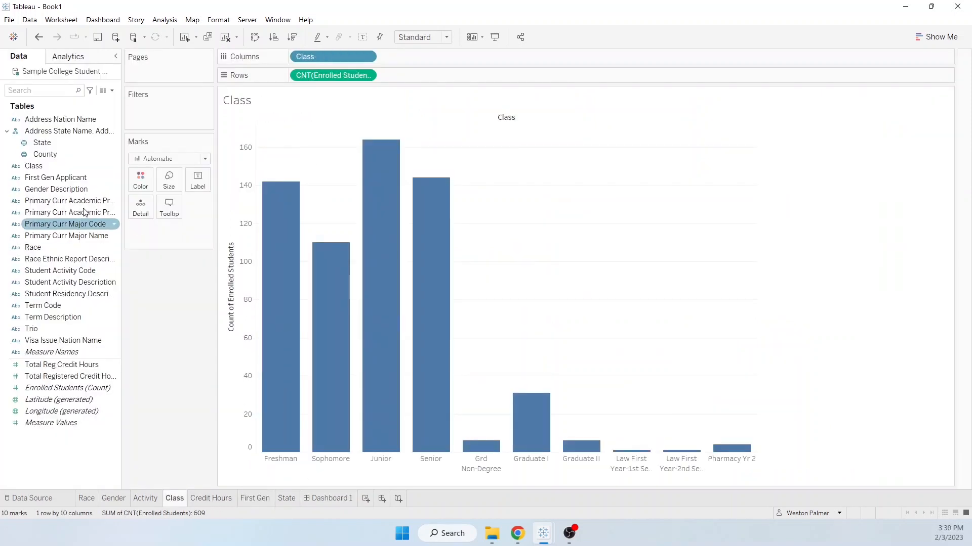
{"action": "left_click", "coordinate": [87, 168]}
{"action": "left_click_drag", "start_coordinate": [56, 189], "coordinate": [136, 180]}
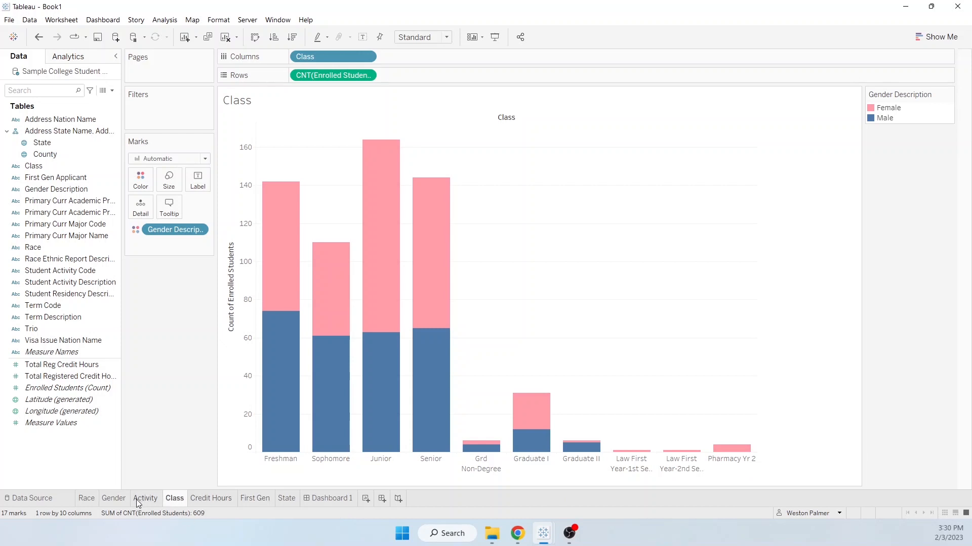
{"action": "left_click", "coordinate": [87, 499]}
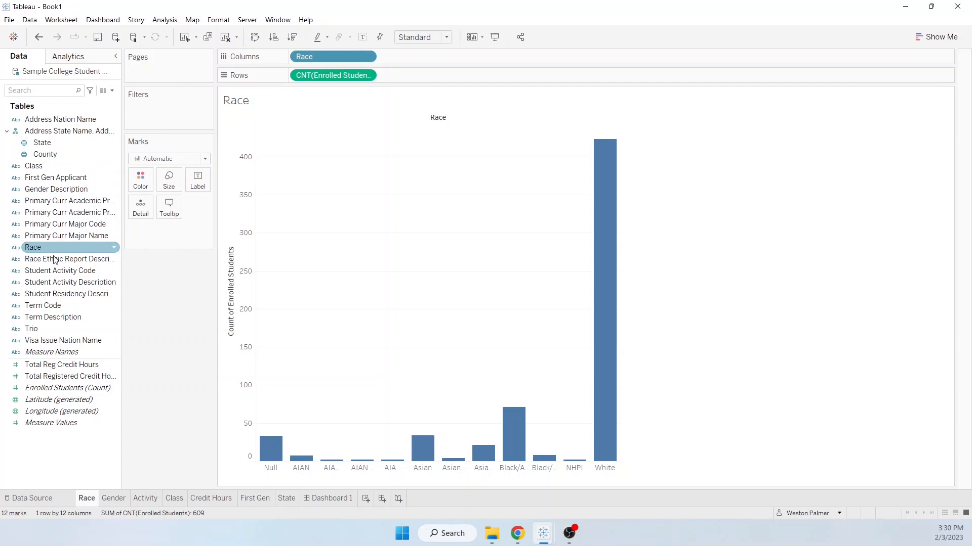
{"action": "left_click_drag", "start_coordinate": [59, 189], "coordinate": [144, 187]}
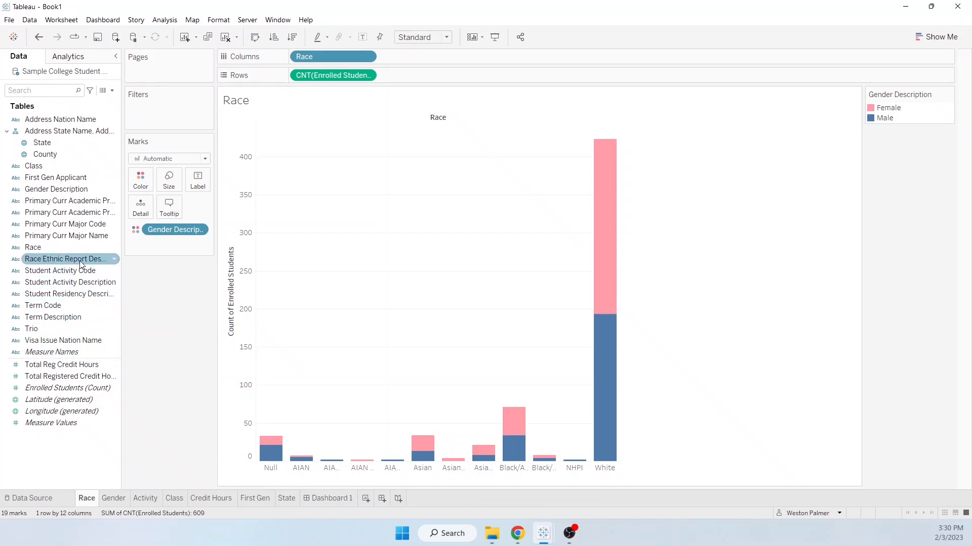
- On the Race worksheet, replace Race with Race Ethnic Report Description as the column field, widen the columns, and return to Dashboard 1
{"action": "left_click_drag", "start_coordinate": [76, 258], "coordinate": [345, 55]}
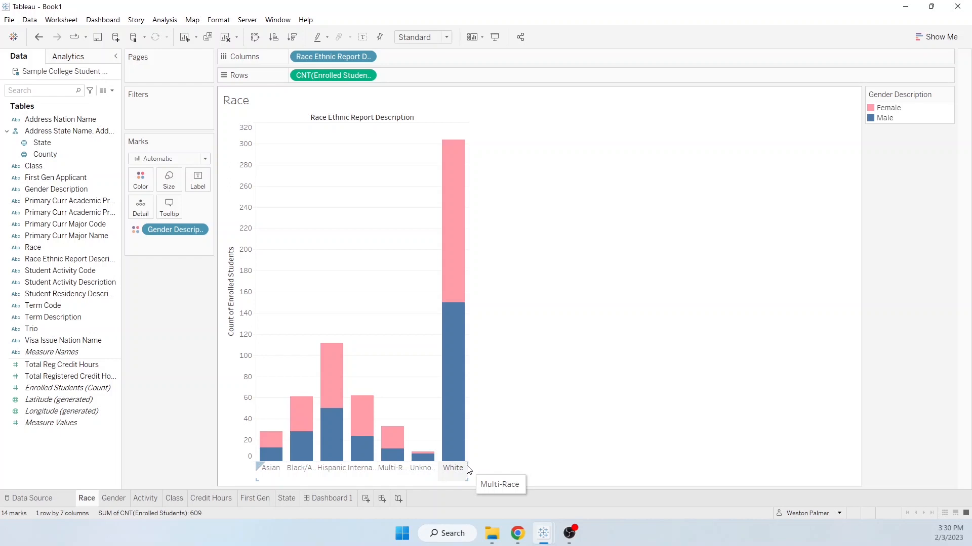
{"action": "left_click_drag", "start_coordinate": [468, 470], "coordinate": [529, 470]}
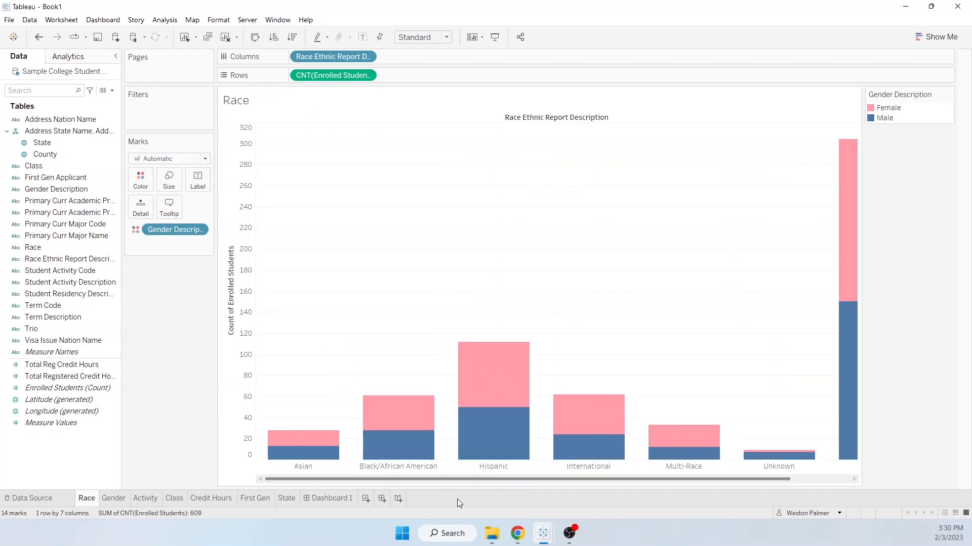
{"action": "left_click_drag", "start_coordinate": [779, 477], "coordinate": [841, 468]}
{"action": "left_click", "coordinate": [330, 499]}
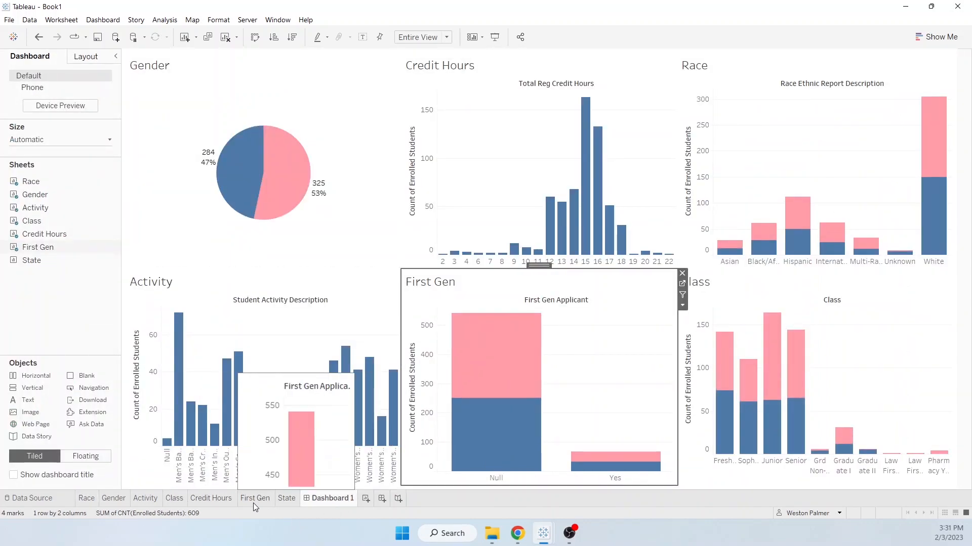
- Color the bars on the Credit Hours worksheet by Gender Description and check the result on Dashboard 1
{"action": "left_click", "coordinate": [206, 504]}
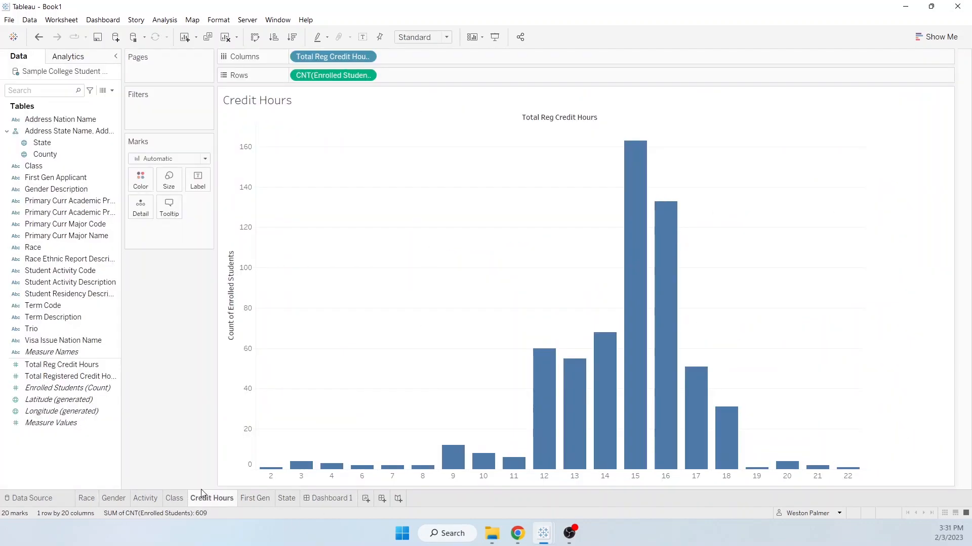
{"action": "left_click_drag", "start_coordinate": [51, 183], "coordinate": [141, 182]}
{"action": "left_click", "coordinate": [49, 193]}
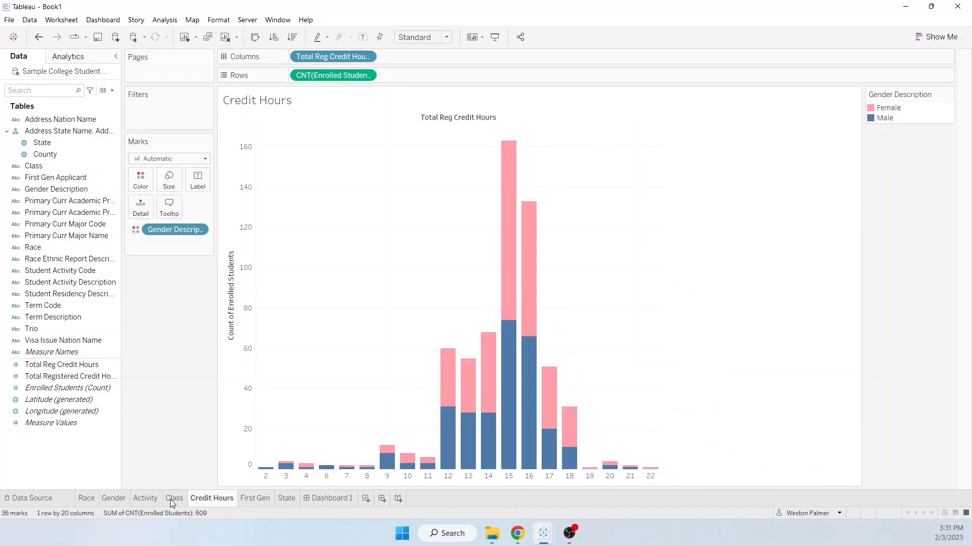
{"action": "left_click", "coordinate": [312, 499]}
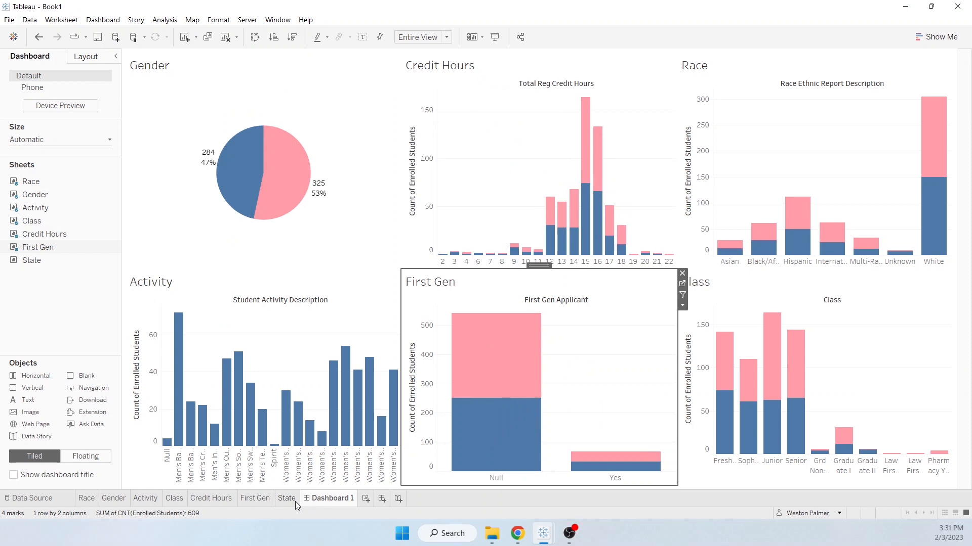
- Rename Dashboard 1 as Summary and move it ahead of the Race worksheet as the first sheet
{"action": "mouse_move", "coordinate": [295, 502]}
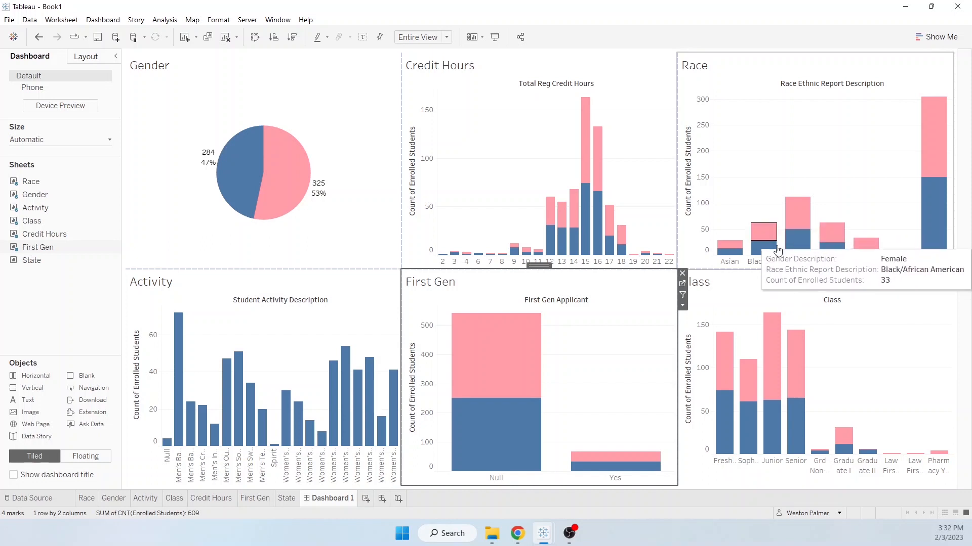
{"action": "double_click", "coordinate": [326, 499]}
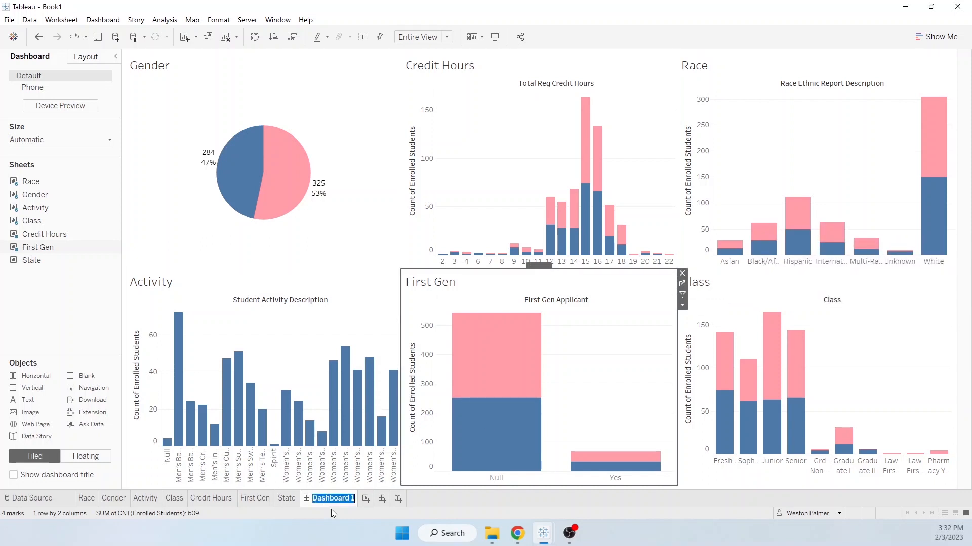
{"action": "type", "text": "Summary"}
{"action": "key", "text": "Return"}
{"action": "left_click_drag", "start_coordinate": [325, 500], "coordinate": [81, 503]}
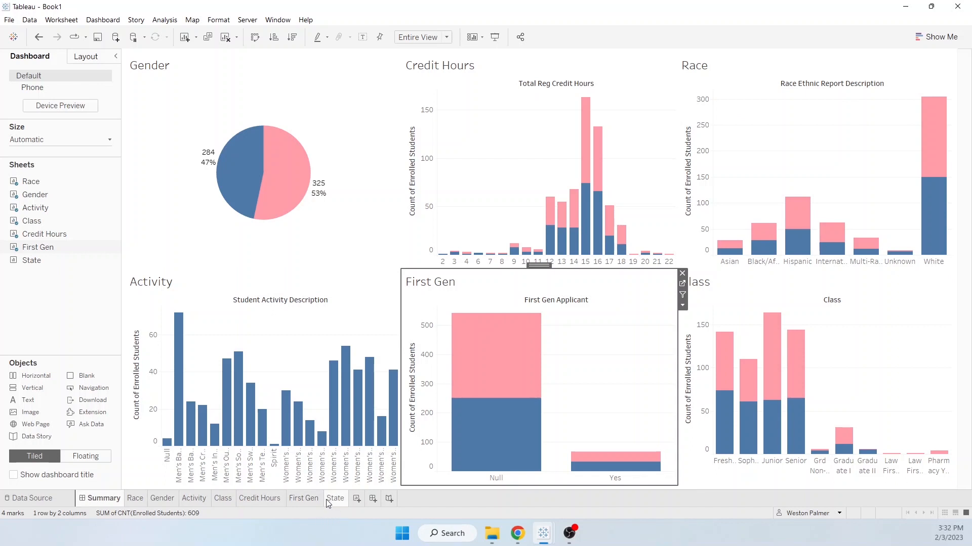
- Select all the sheets from Summary through State and set their tab color to Blue
{"action": "right_click", "coordinate": [342, 503]}
{"action": "mouse_move", "coordinate": [388, 491]}
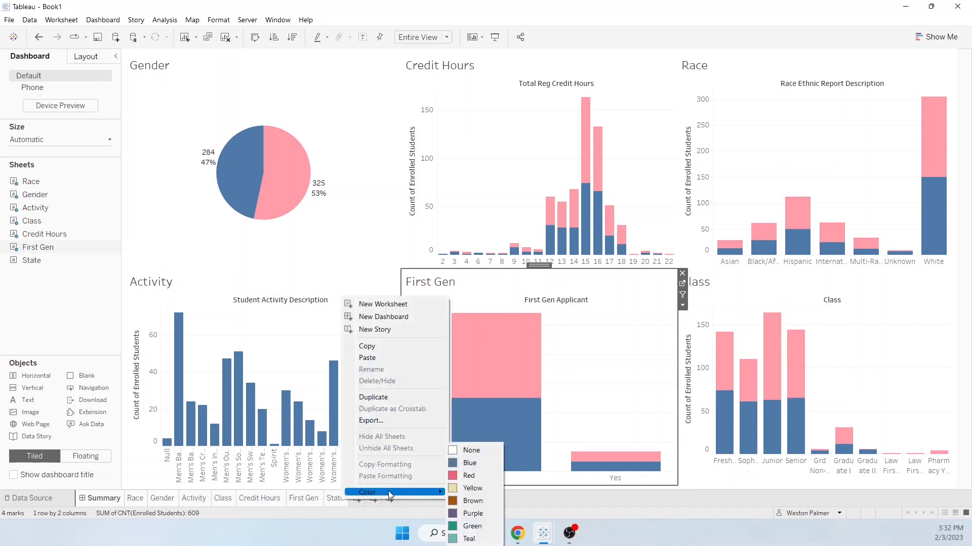
{"action": "left_click", "coordinate": [460, 476]}
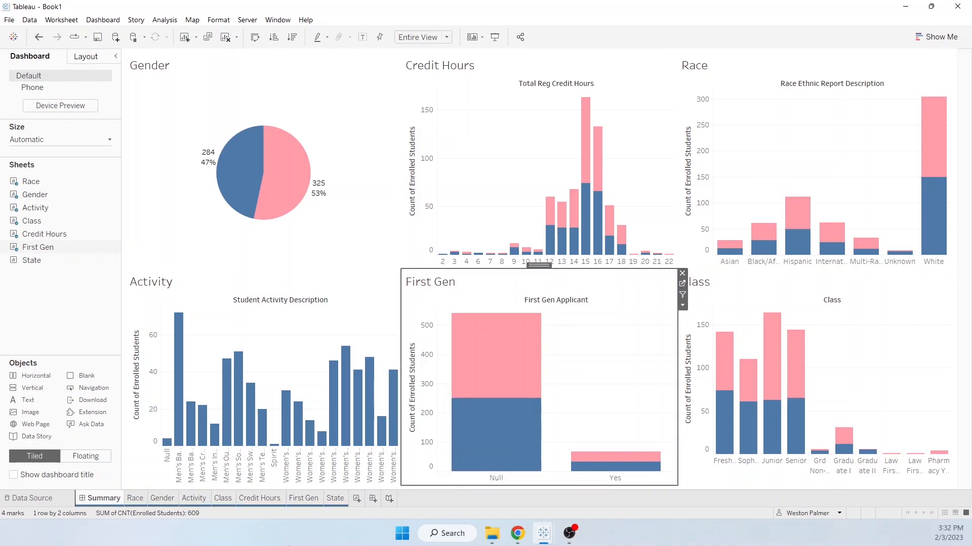